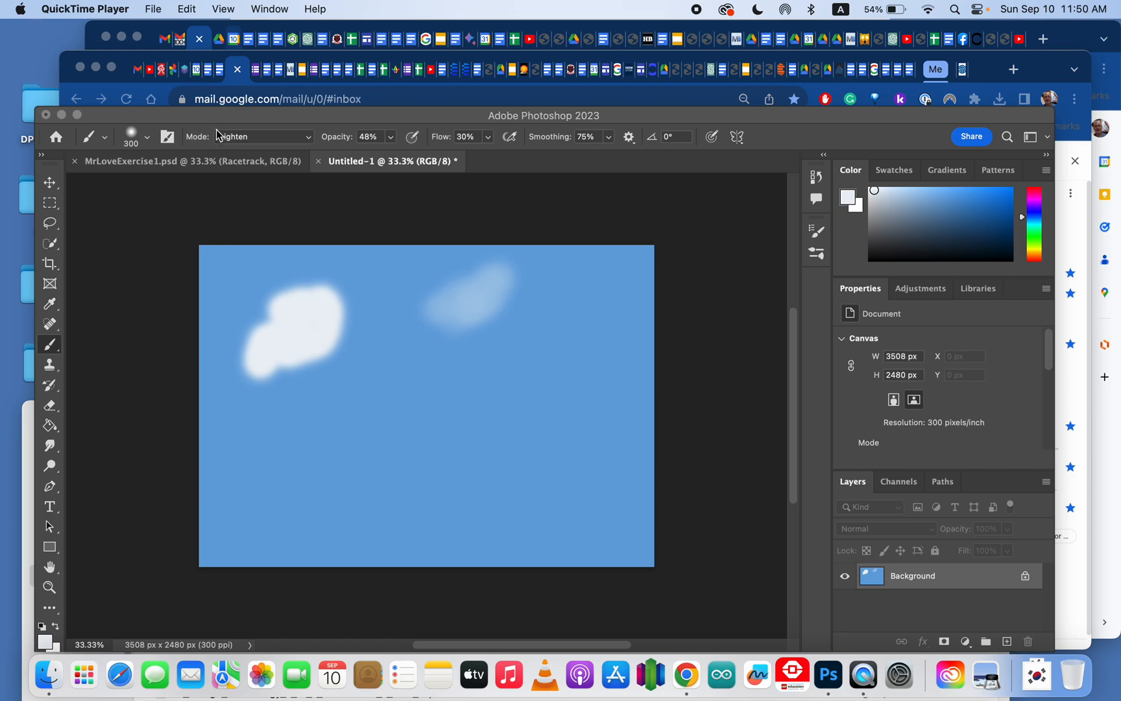
Step: Look over the Racetrack composite document and return to the cloud sketch document
{"action": "left_click", "coordinate": [239, 123]}
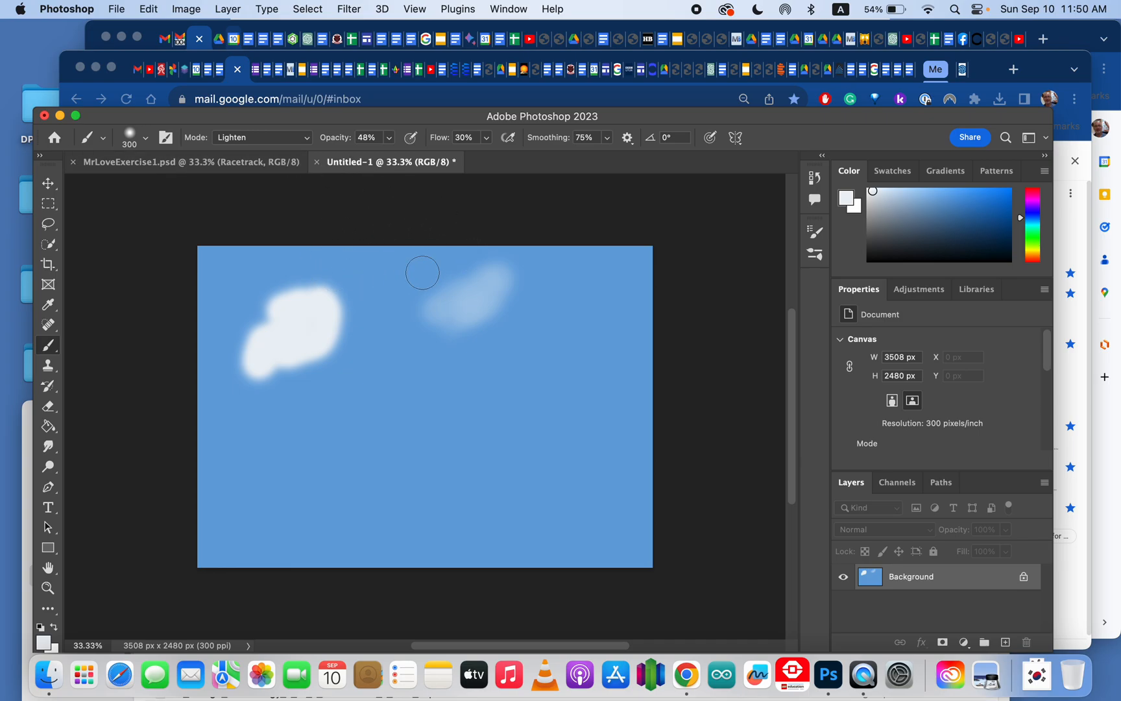
{"action": "left_click", "coordinate": [238, 170]}
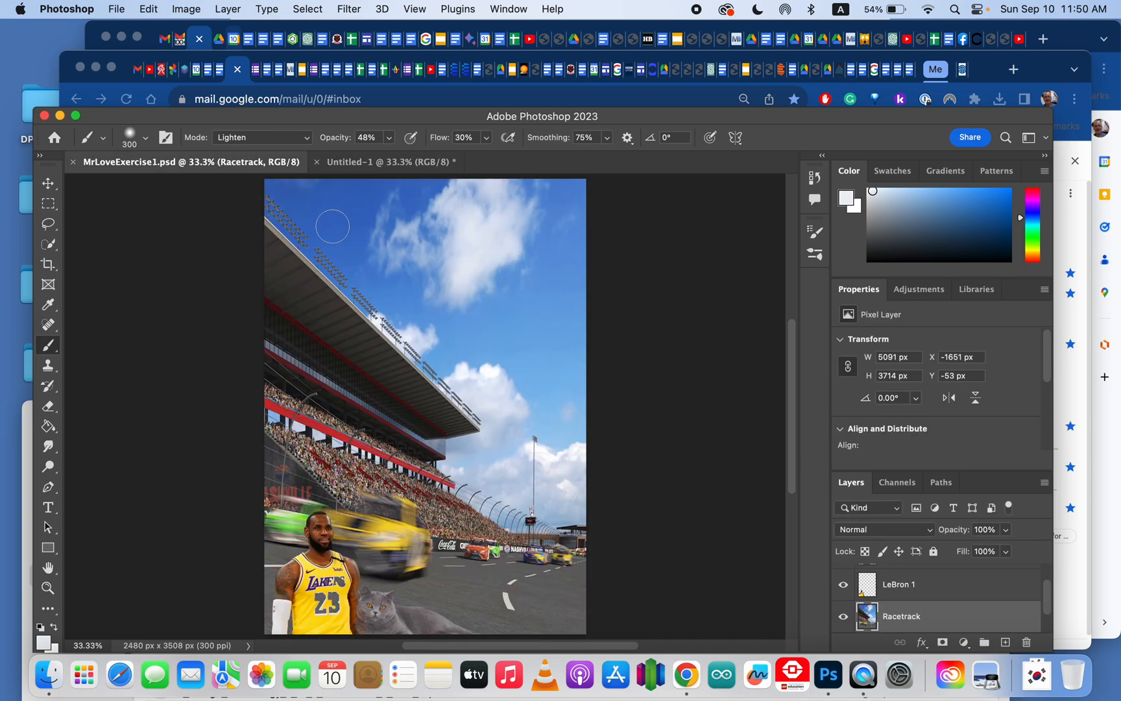
{"action": "left_click", "coordinate": [370, 164]}
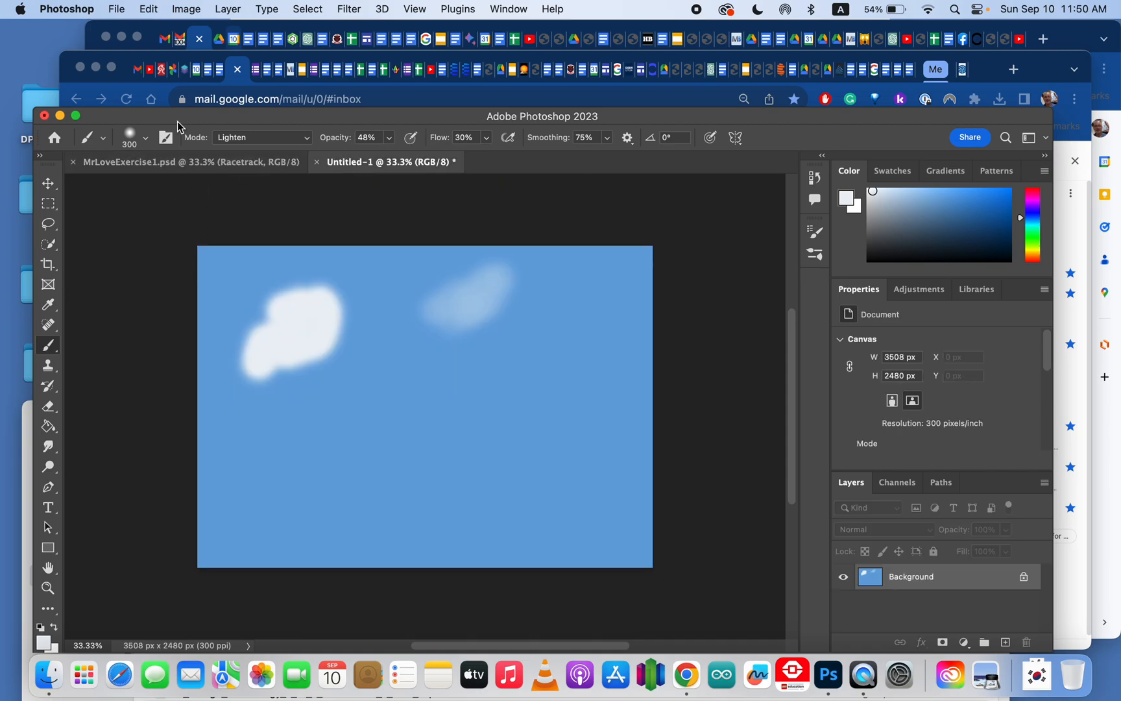
Step: Create a new A4 document at 300 ppi and switch it to landscape orientation
{"action": "left_click", "coordinate": [117, 9]}
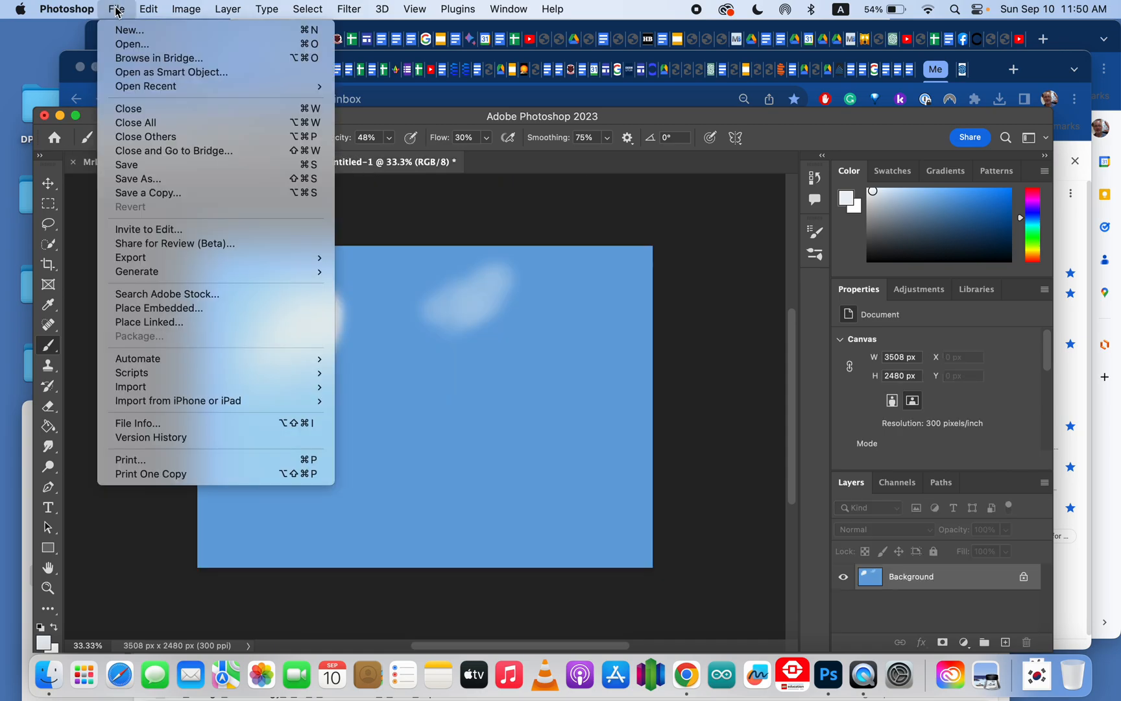
{"action": "left_click", "coordinate": [148, 32]}
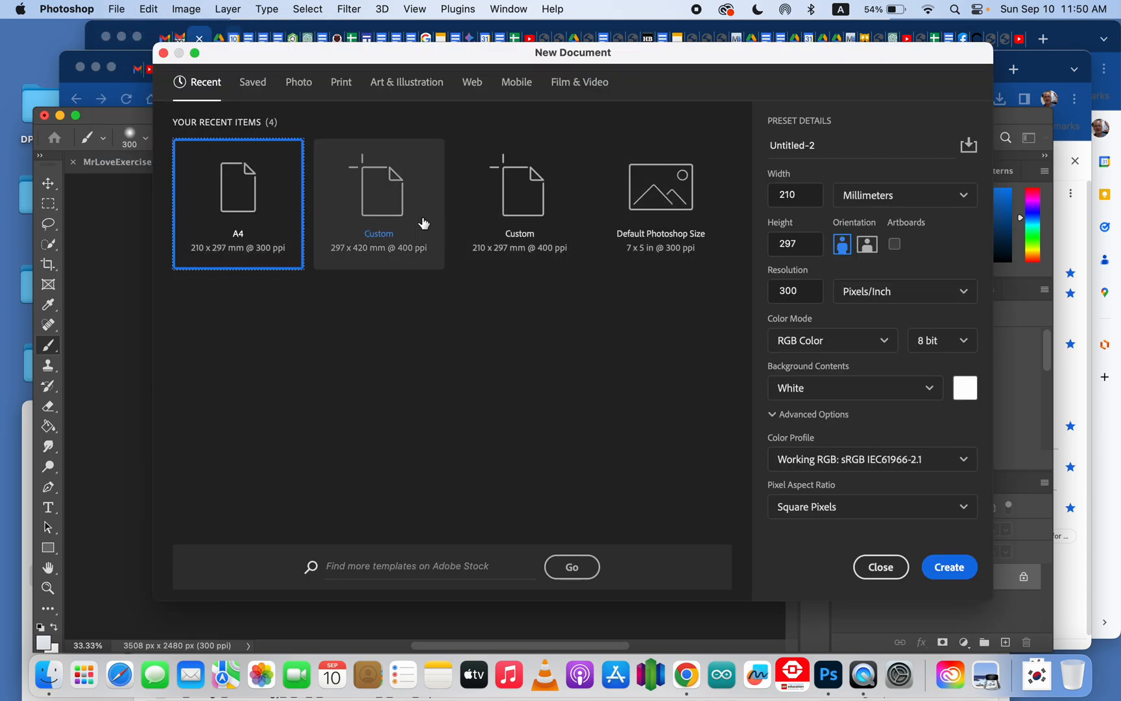
{"action": "double_click", "coordinate": [250, 207]}
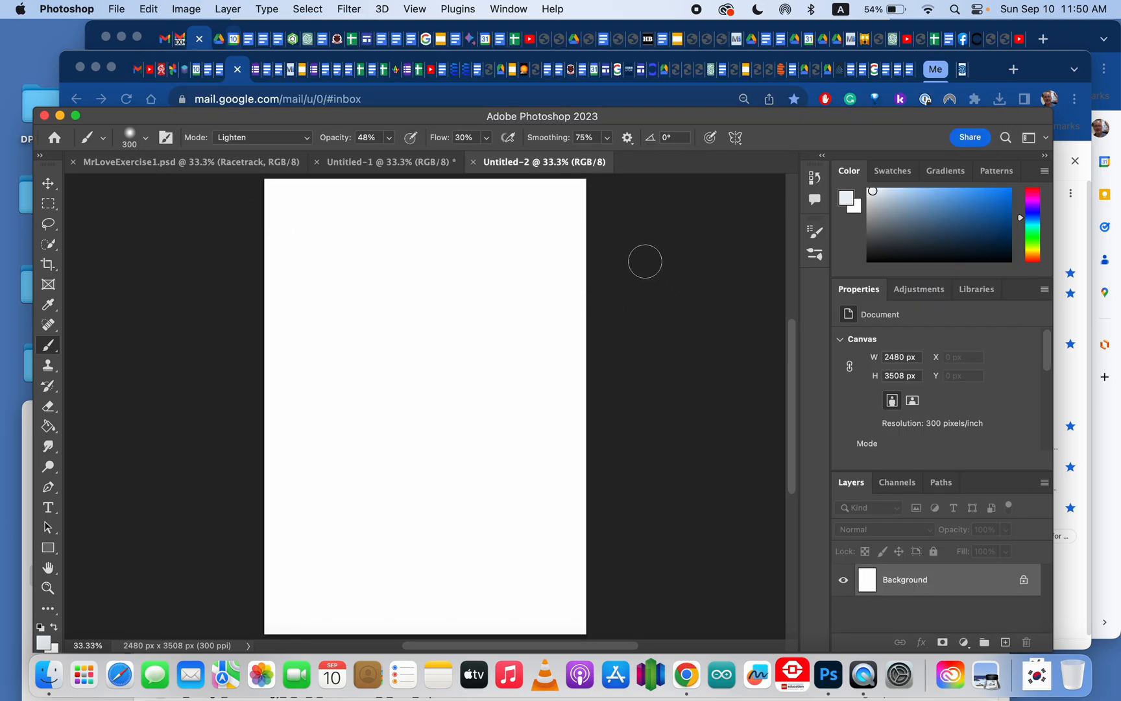
{"action": "left_click", "coordinate": [913, 401]}
{"action": "left_click", "coordinate": [613, 271]}
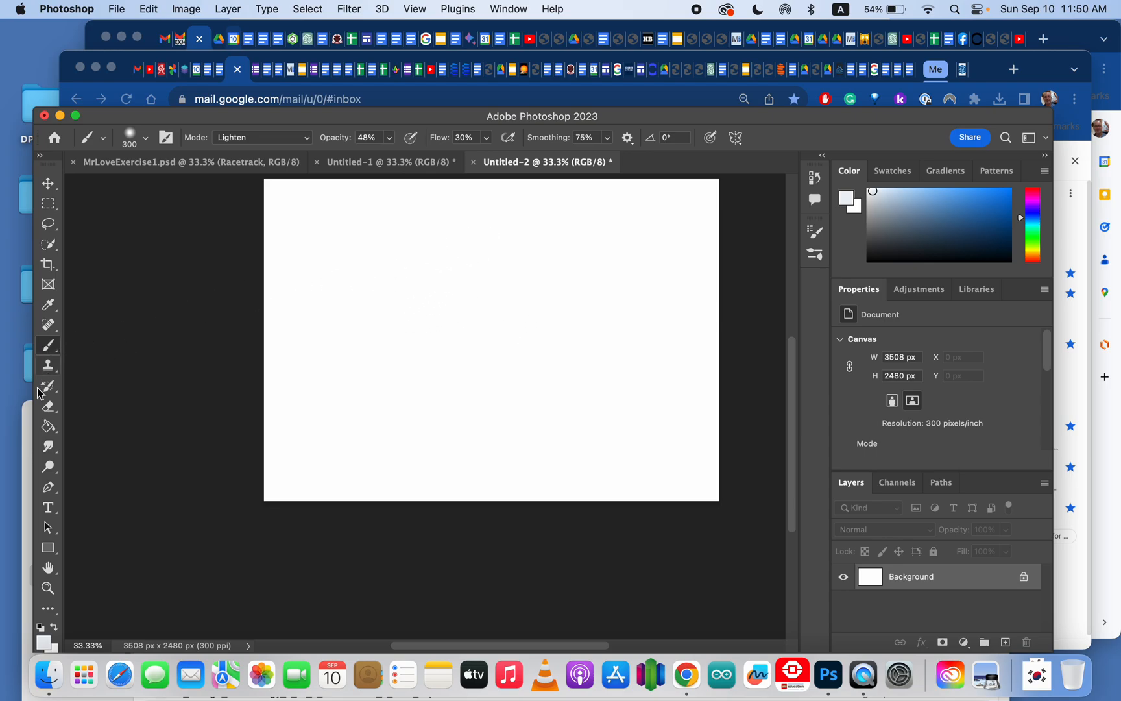
Step: Fill the new canvas with a mid blue using the Paint Bucket tool
{"action": "left_click_drag", "start_coordinate": [52, 429], "coordinate": [126, 444]}
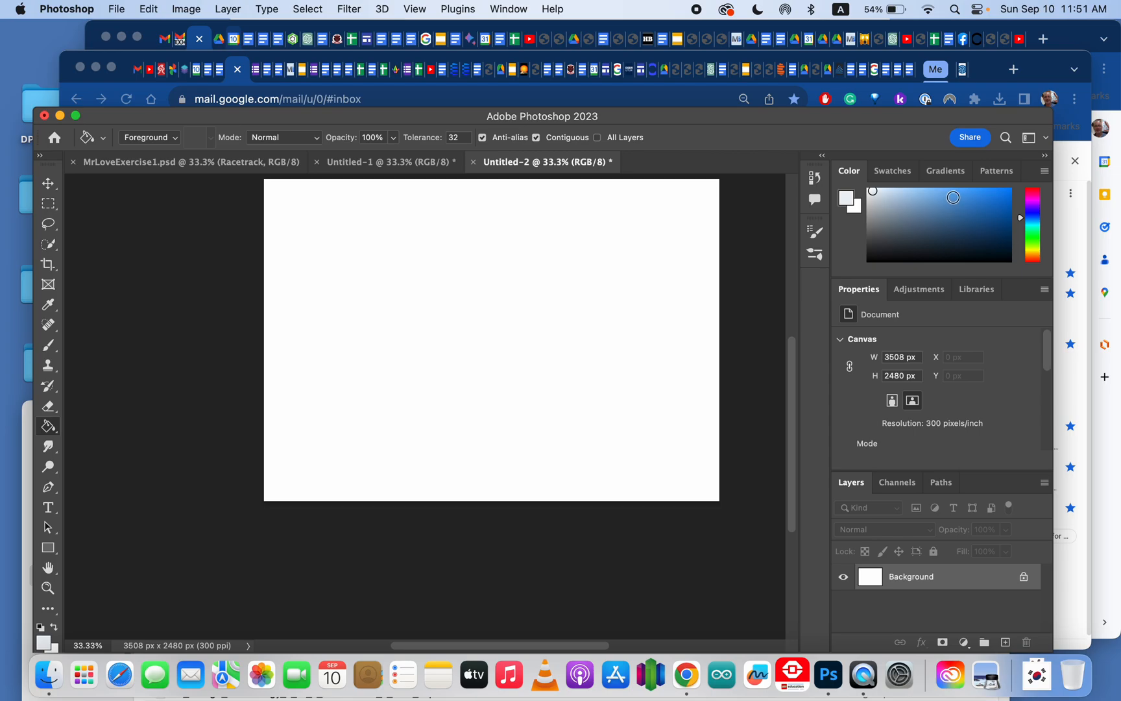
{"action": "left_click", "coordinate": [934, 200]}
{"action": "left_click", "coordinate": [952, 204]}
{"action": "left_click", "coordinate": [1032, 221]}
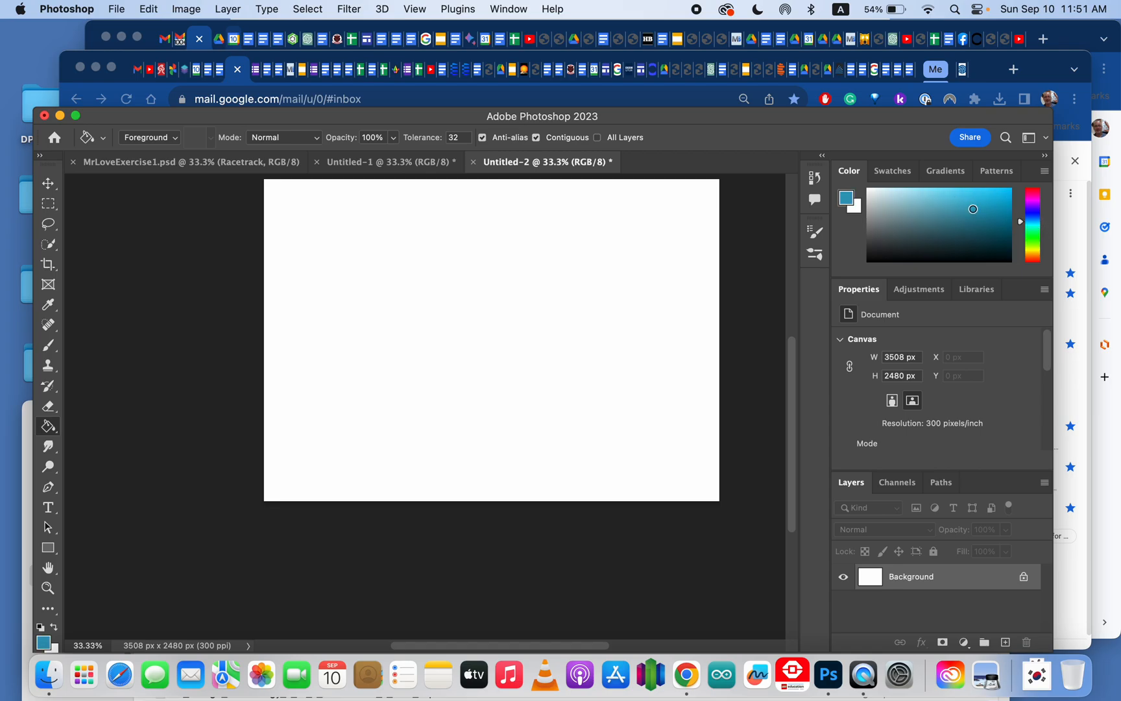
{"action": "left_click", "coordinate": [1031, 219]}
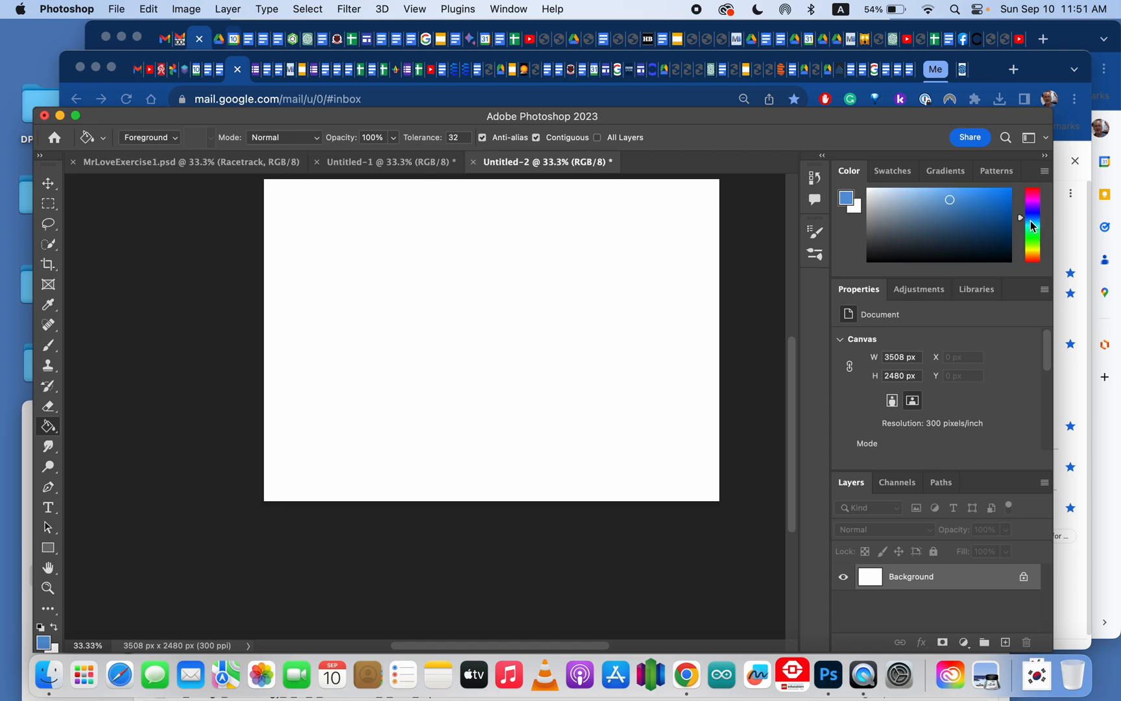
{"action": "left_click", "coordinate": [1030, 222]}
{"action": "left_click", "coordinate": [1030, 220]}
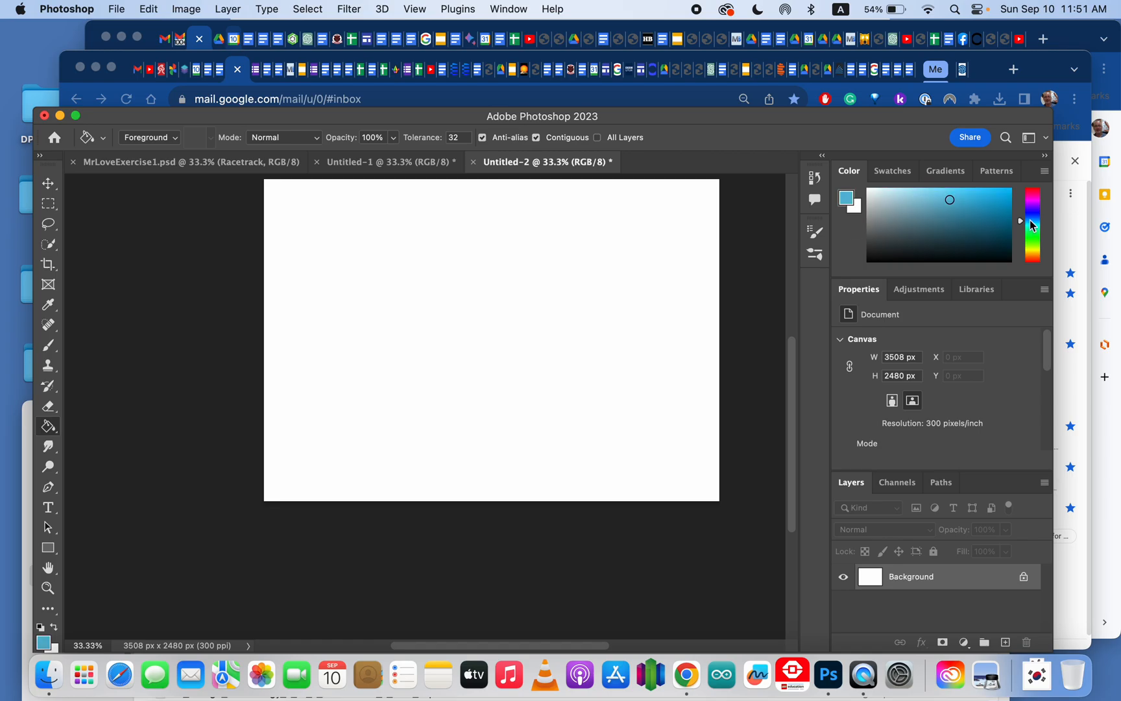
{"action": "left_click", "coordinate": [1030, 218]}
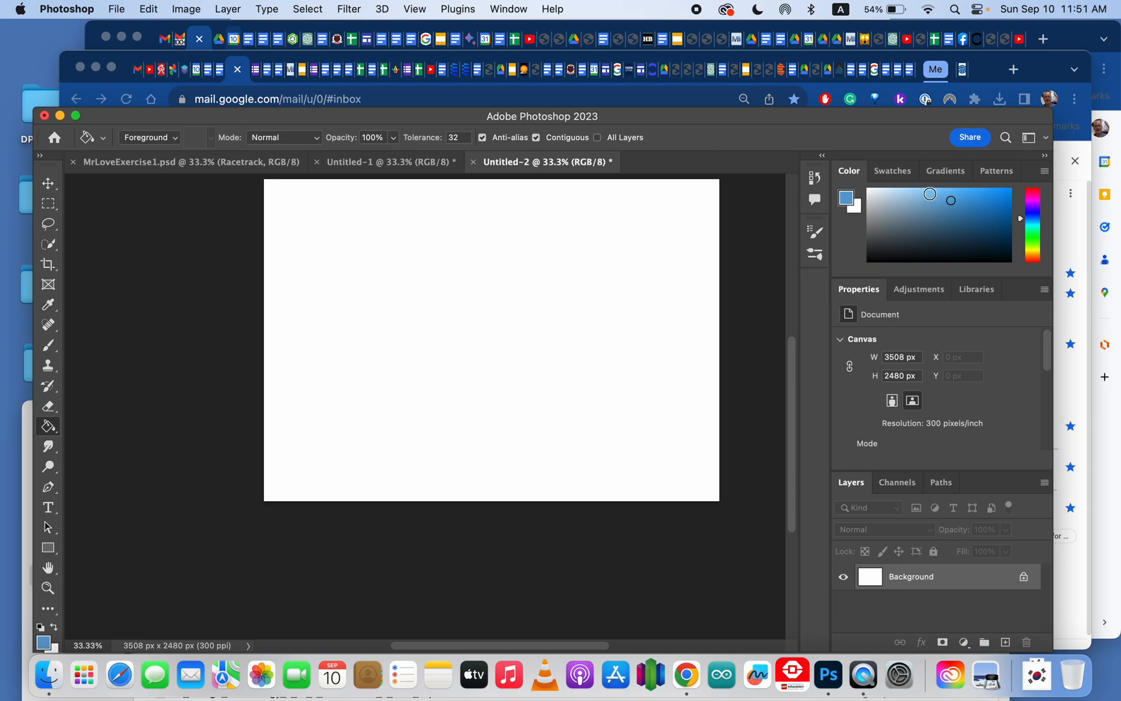
{"action": "left_click", "coordinate": [425, 290]}
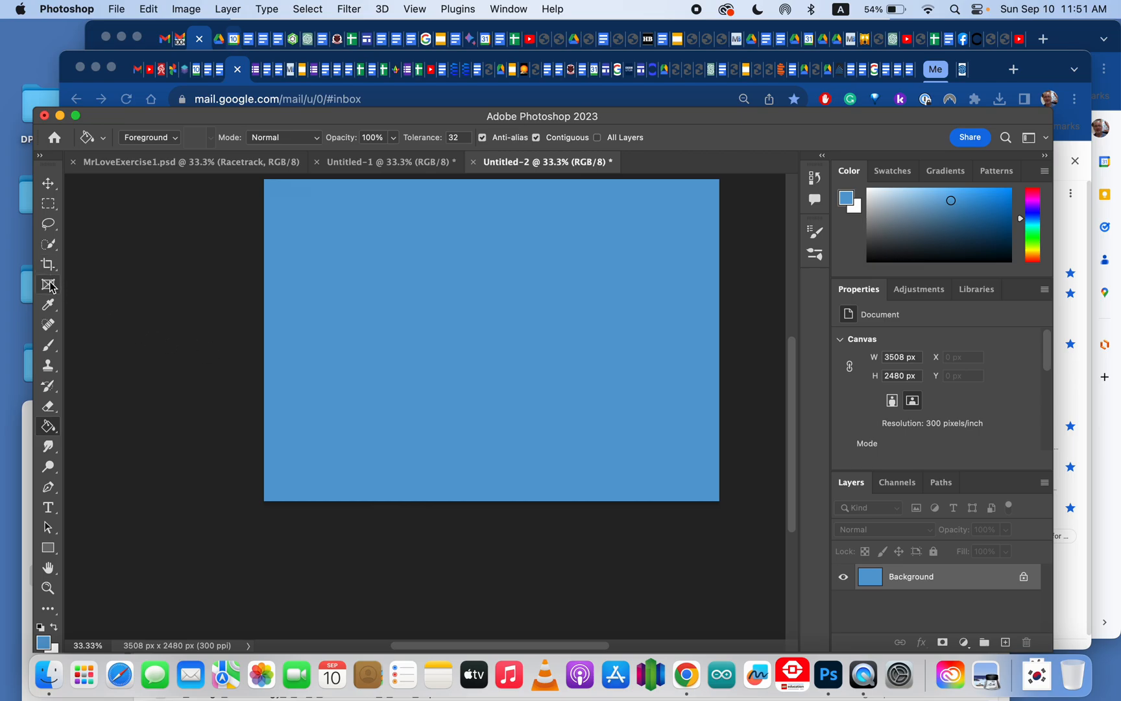
Step: Select a horizontal strip across the bottom of the canvas with the Rectangular Marquee tool
{"action": "left_click", "coordinate": [47, 205]}
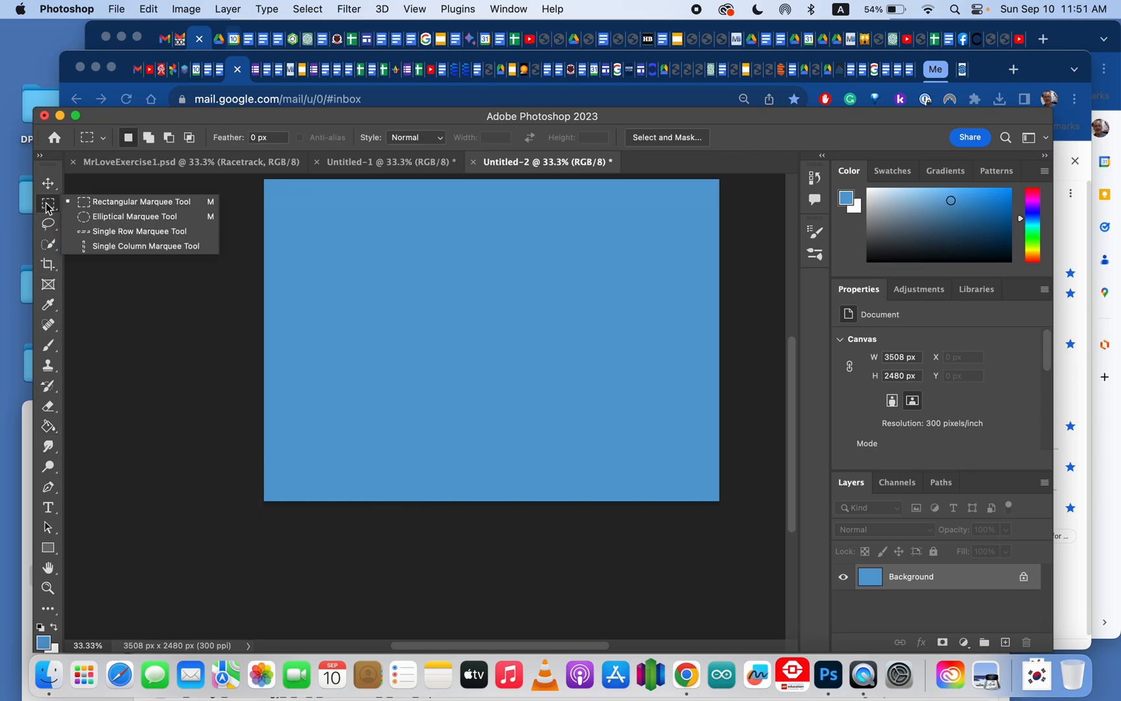
{"action": "left_click", "coordinate": [124, 204]}
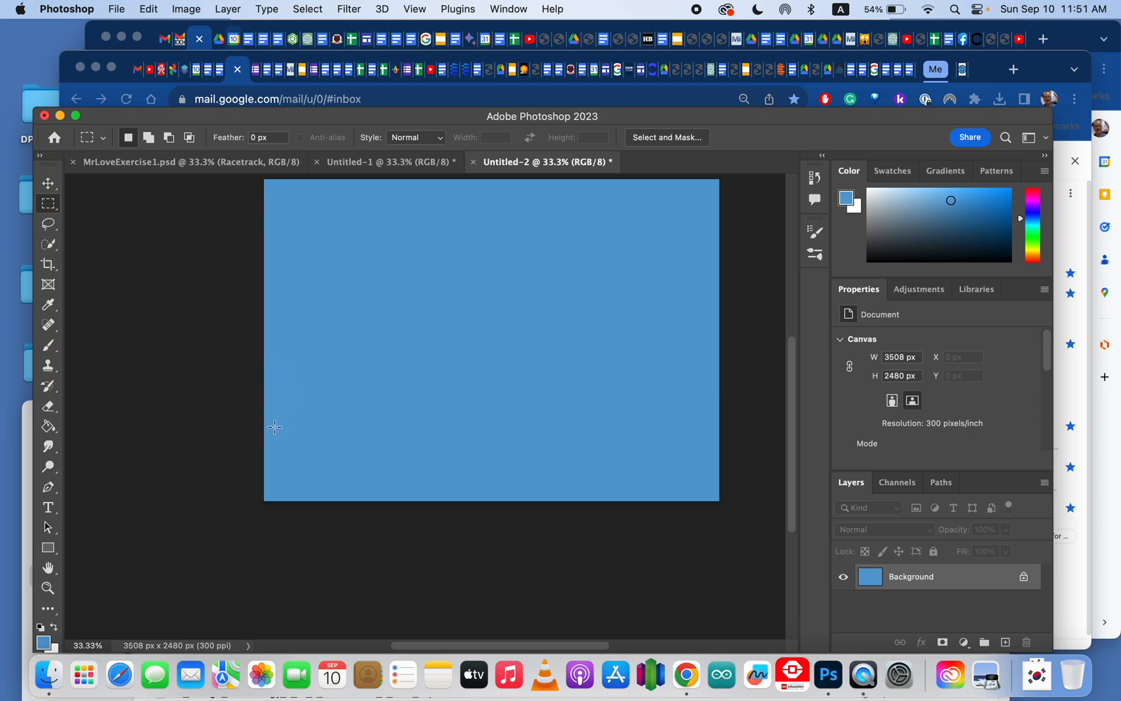
{"action": "left_click_drag", "start_coordinate": [263, 423], "coordinate": [728, 511]}
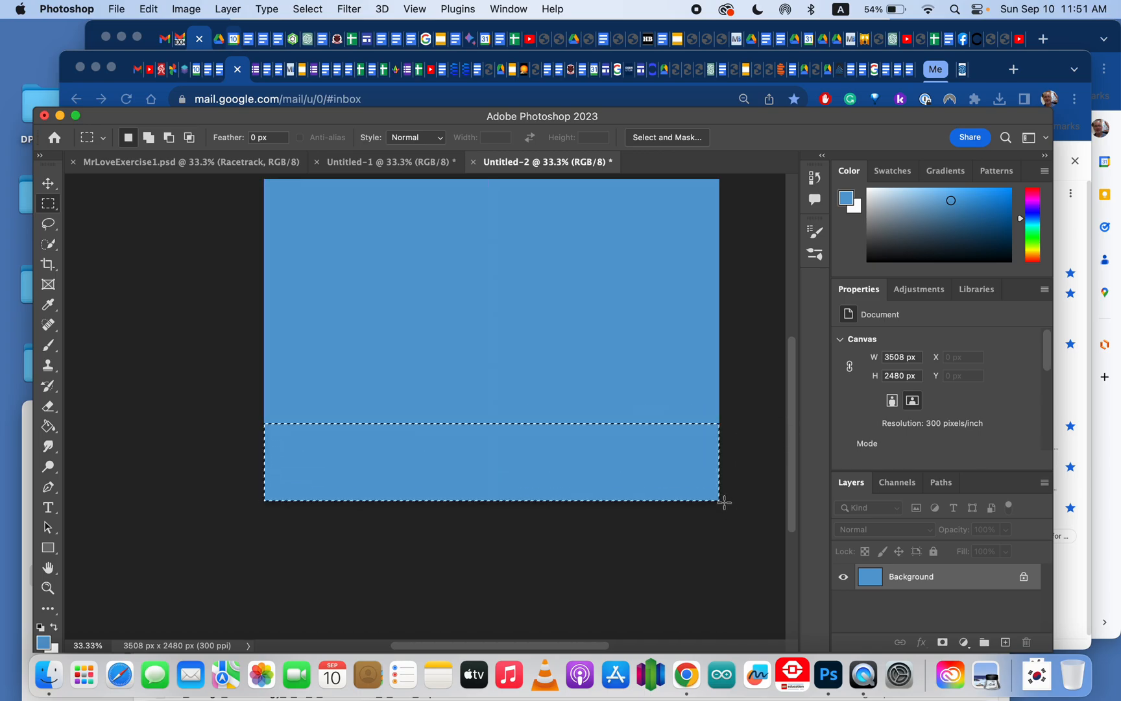
Step: Fill the bottom strip with green using the Paint Bucket, then deselect it
{"action": "left_click", "coordinate": [48, 427]}
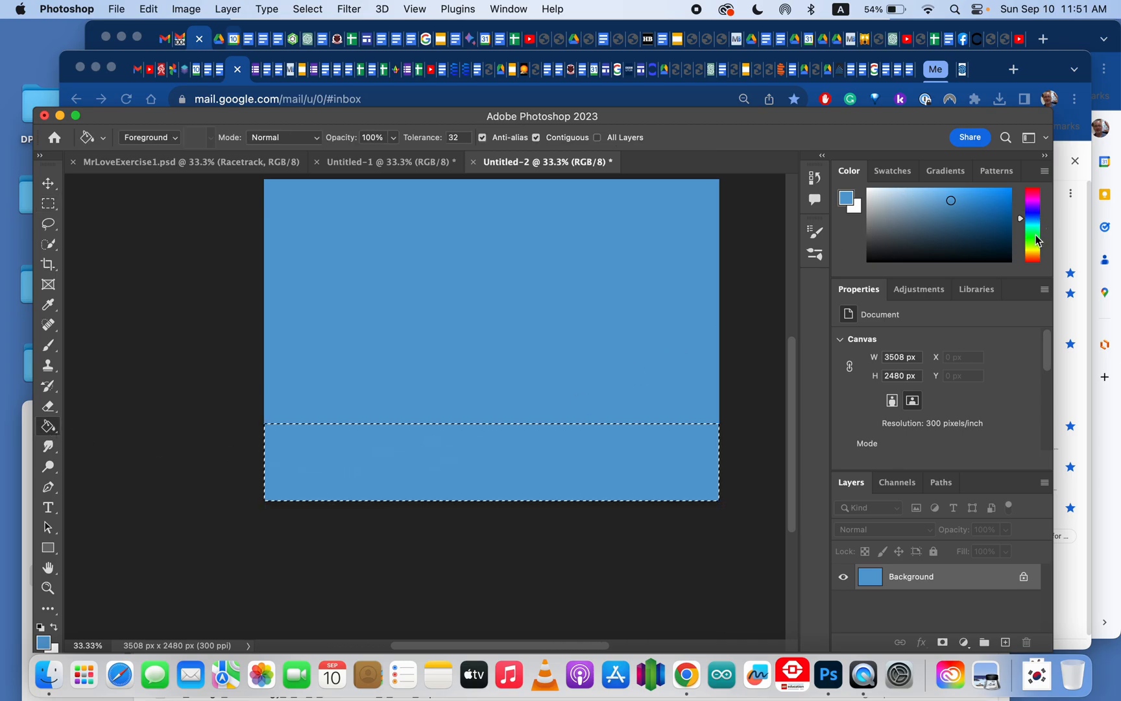
{"action": "left_click", "coordinate": [1031, 232]}
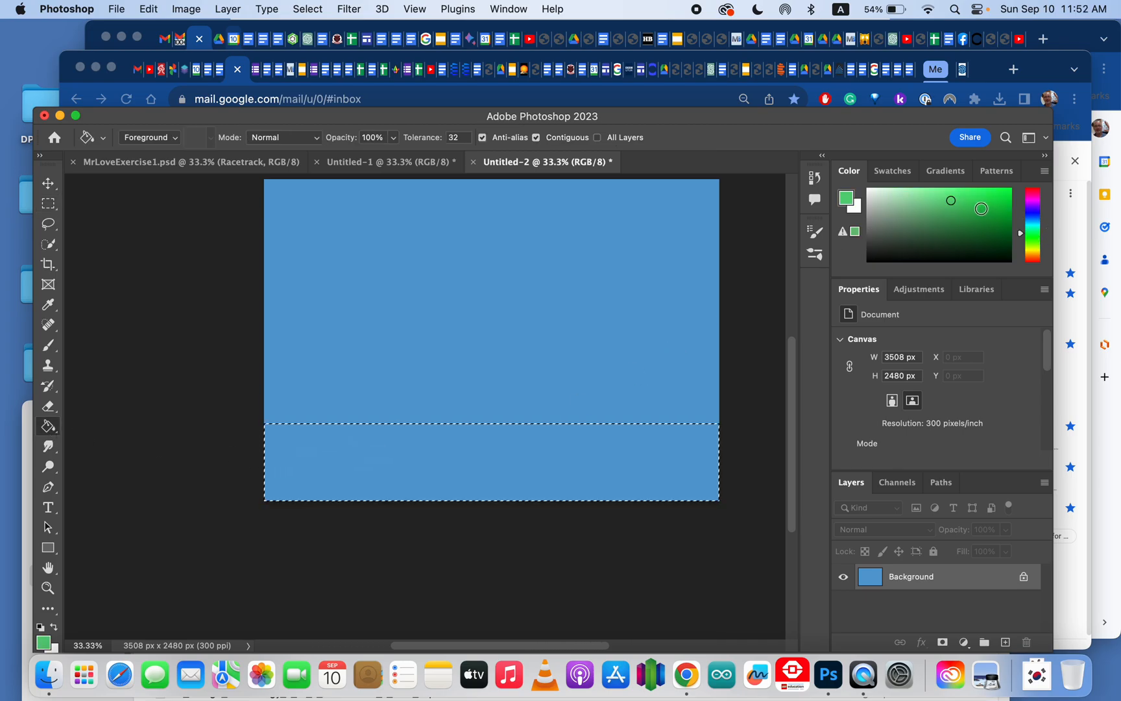
{"action": "left_click", "coordinate": [977, 216]}
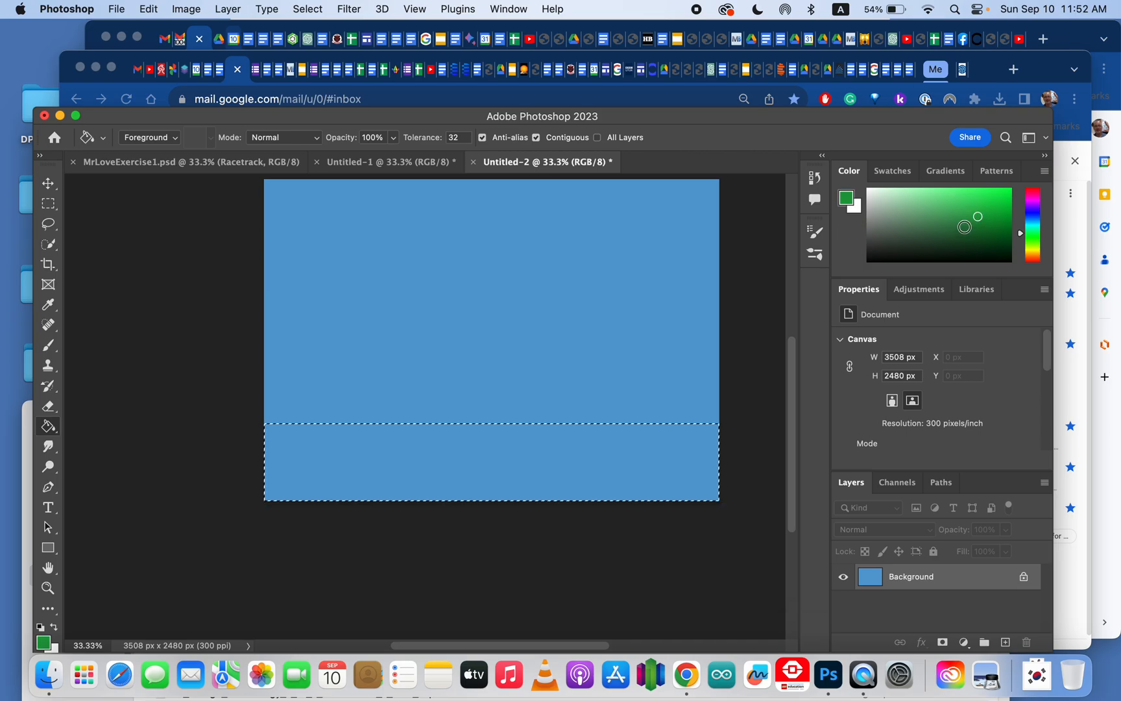
{"action": "left_click", "coordinate": [964, 222]}
{"action": "left_click", "coordinate": [962, 204]}
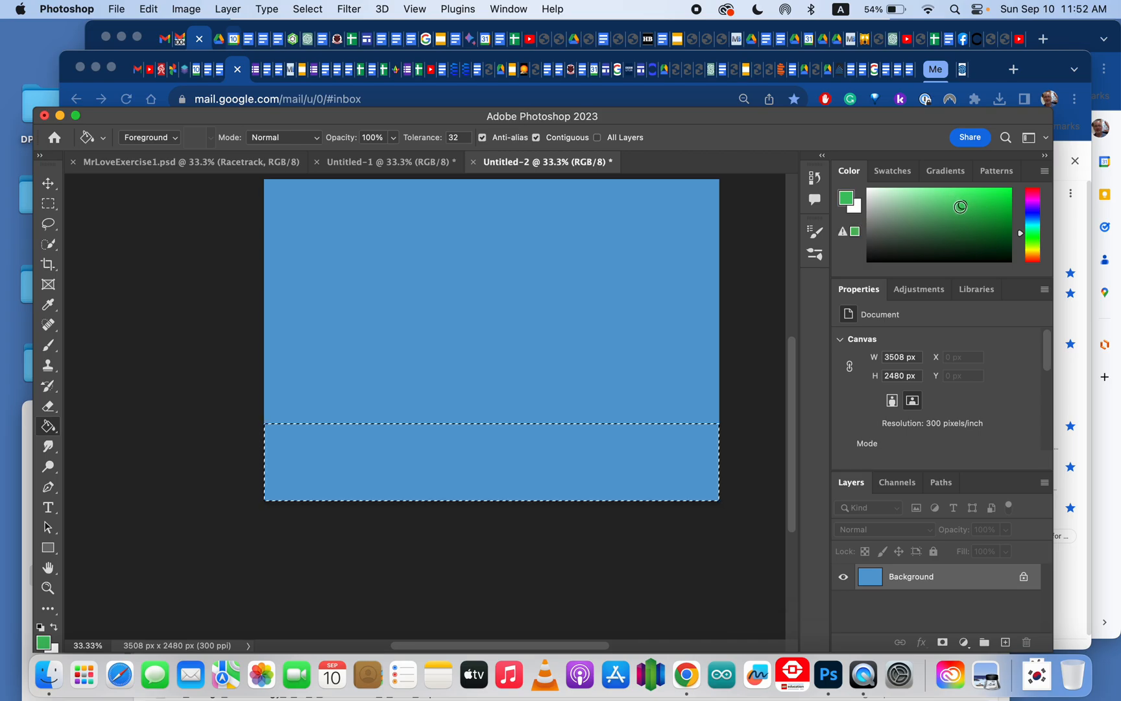
{"action": "left_click", "coordinate": [416, 447]}
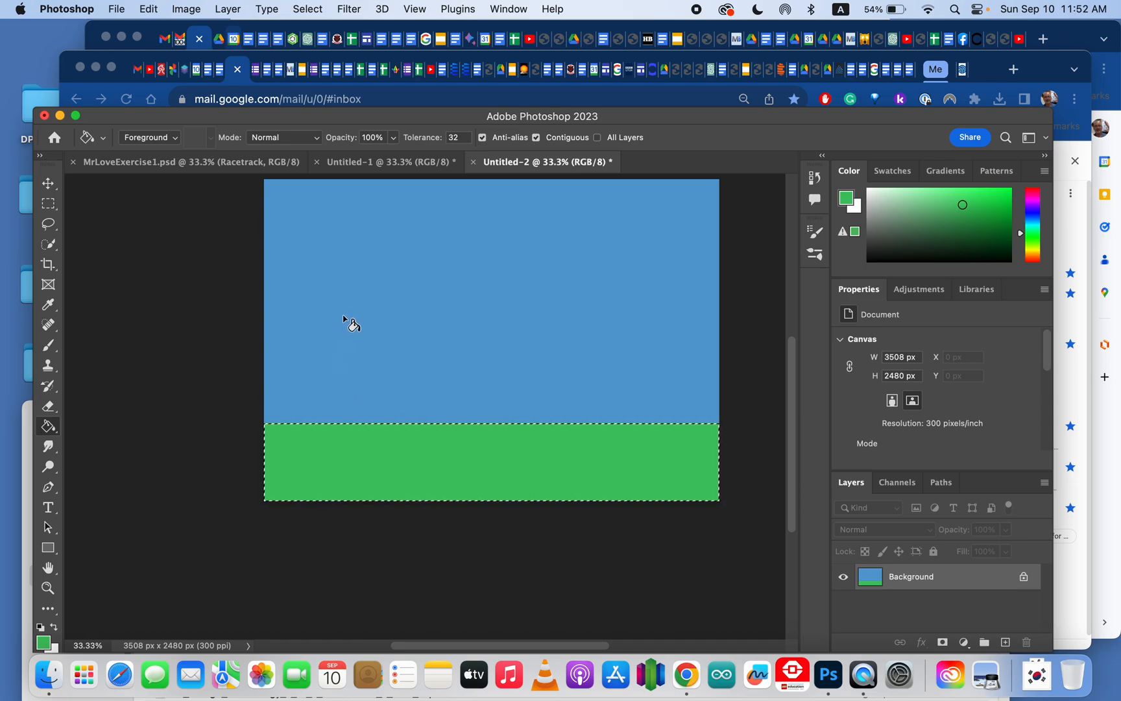
{"action": "key", "text": "super+d"}
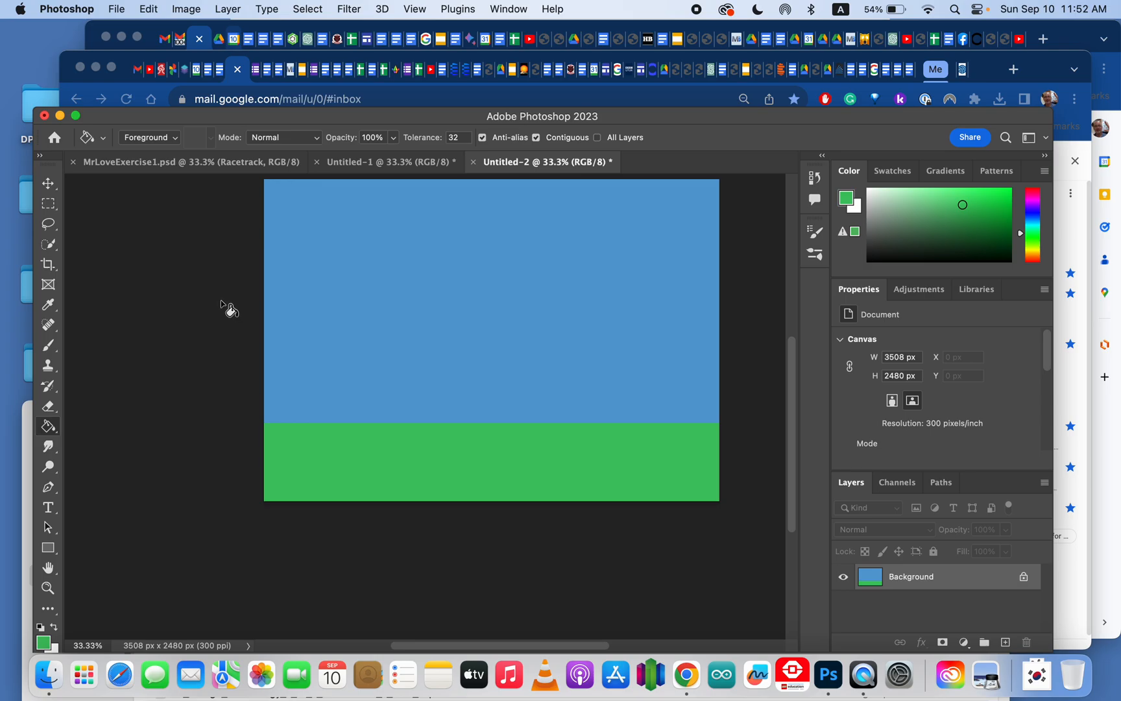
Step: Switch to the cloud sketch document and set up a white 300 px soft Brush in Lighten mode
{"action": "left_click", "coordinate": [360, 162]}
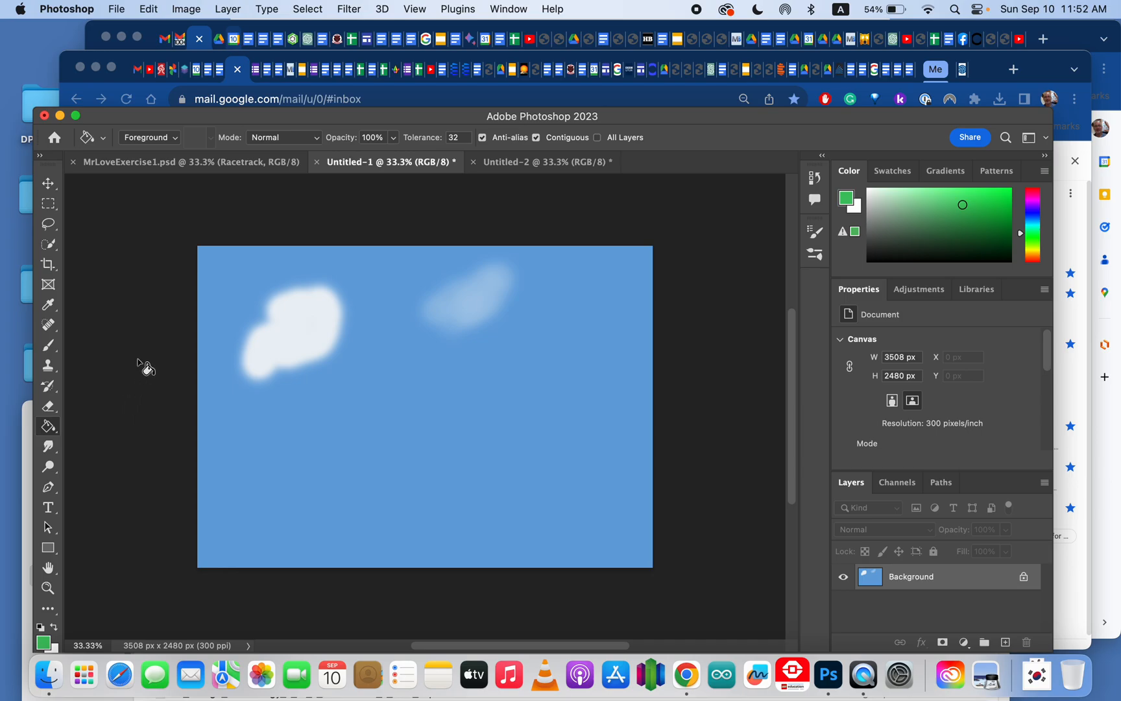
{"action": "left_click_drag", "start_coordinate": [49, 345], "coordinate": [133, 342]}
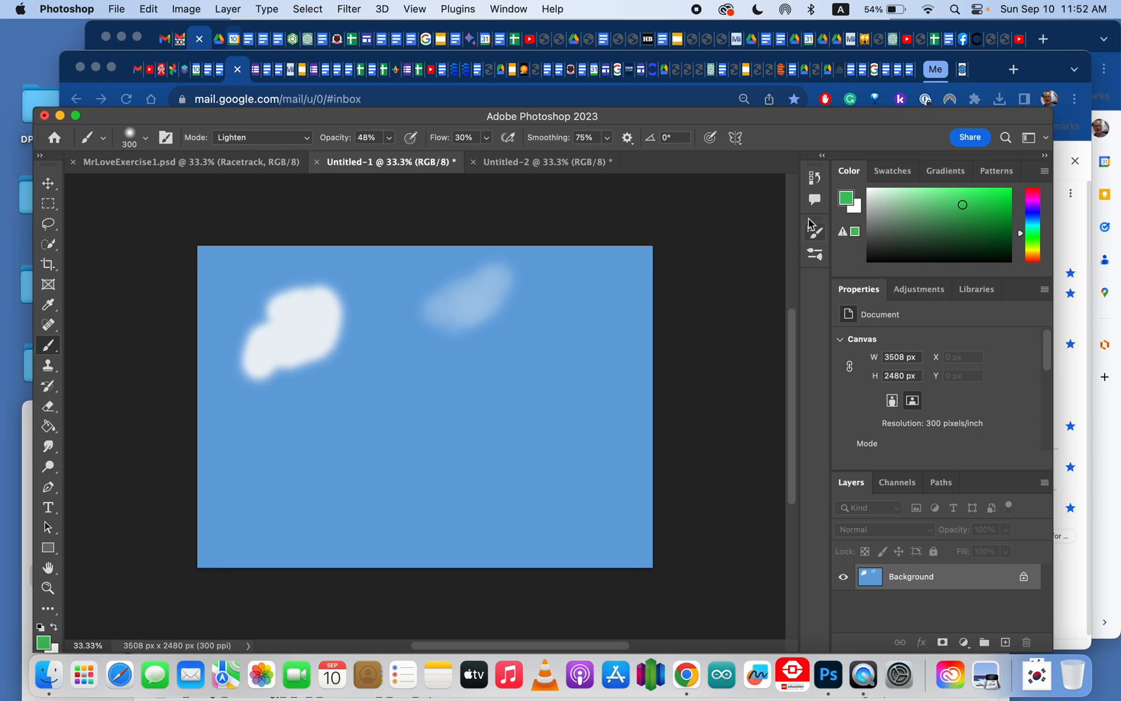
{"action": "left_click", "coordinate": [870, 192]}
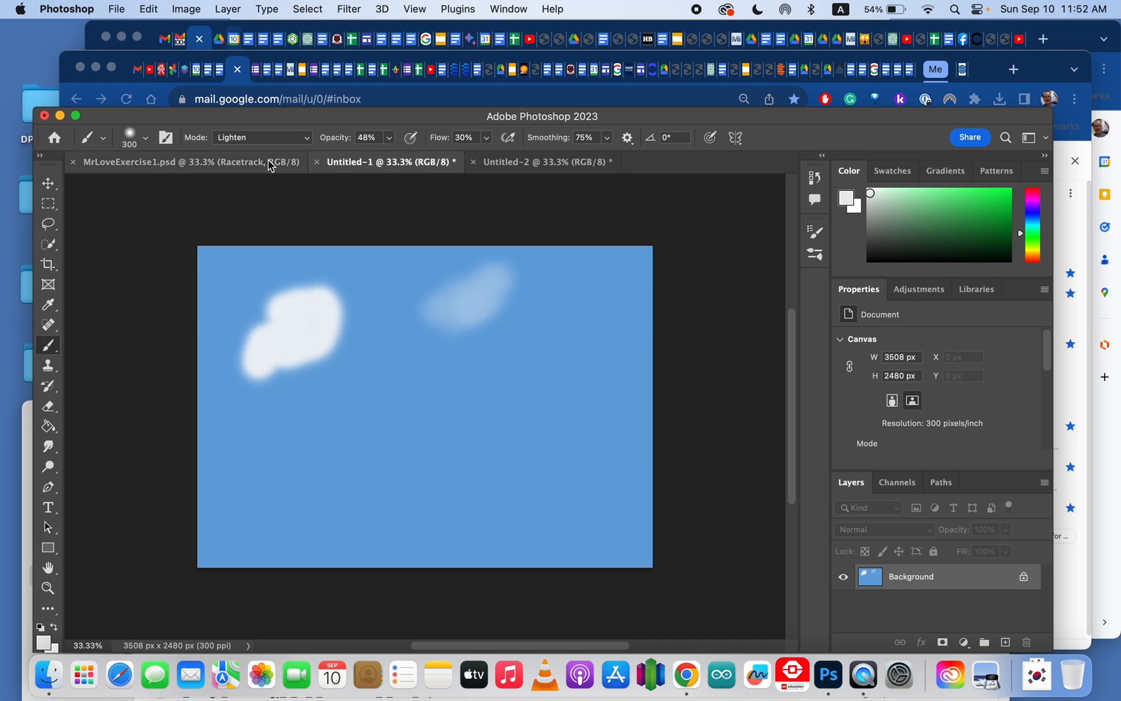
{"action": "left_click", "coordinate": [146, 141]}
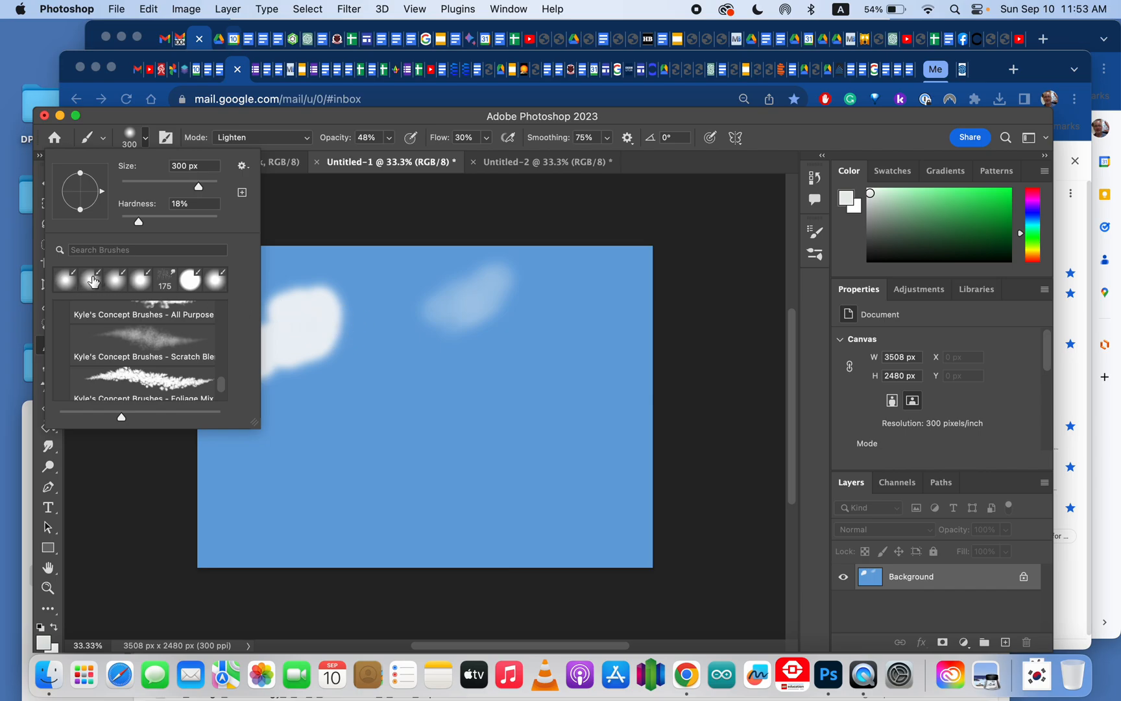
{"action": "left_click", "coordinate": [263, 141]}
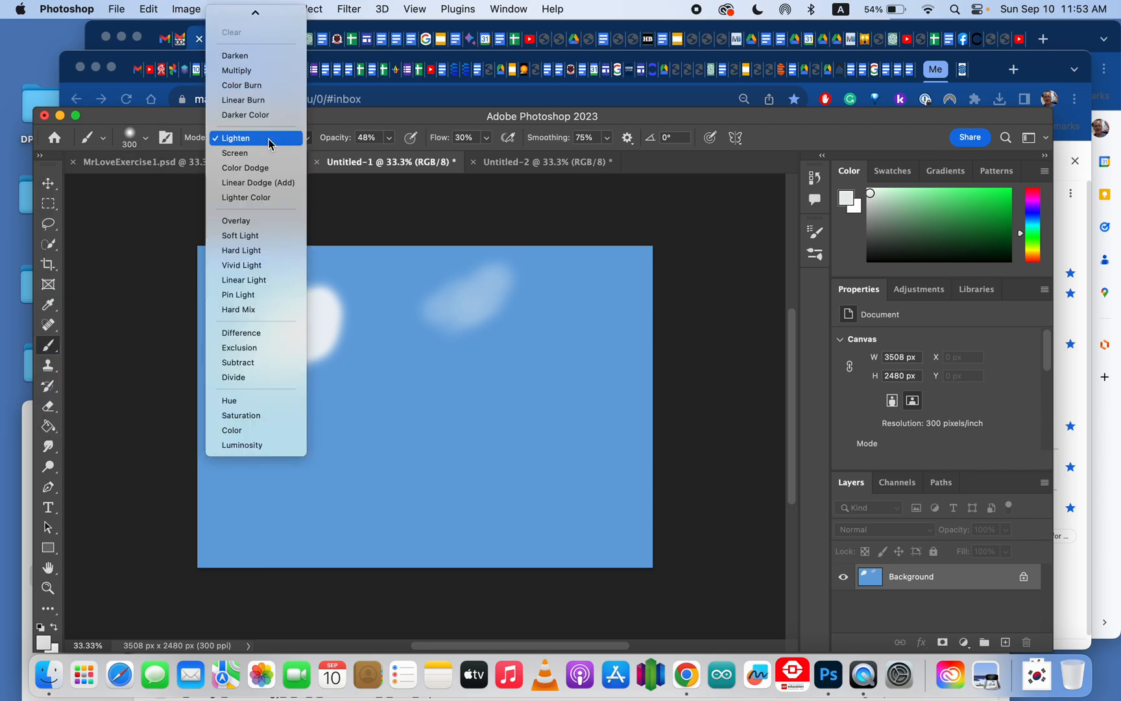
{"action": "left_click", "coordinate": [268, 139]}
{"action": "left_click", "coordinate": [267, 139]}
{"action": "left_click", "coordinate": [267, 140]}
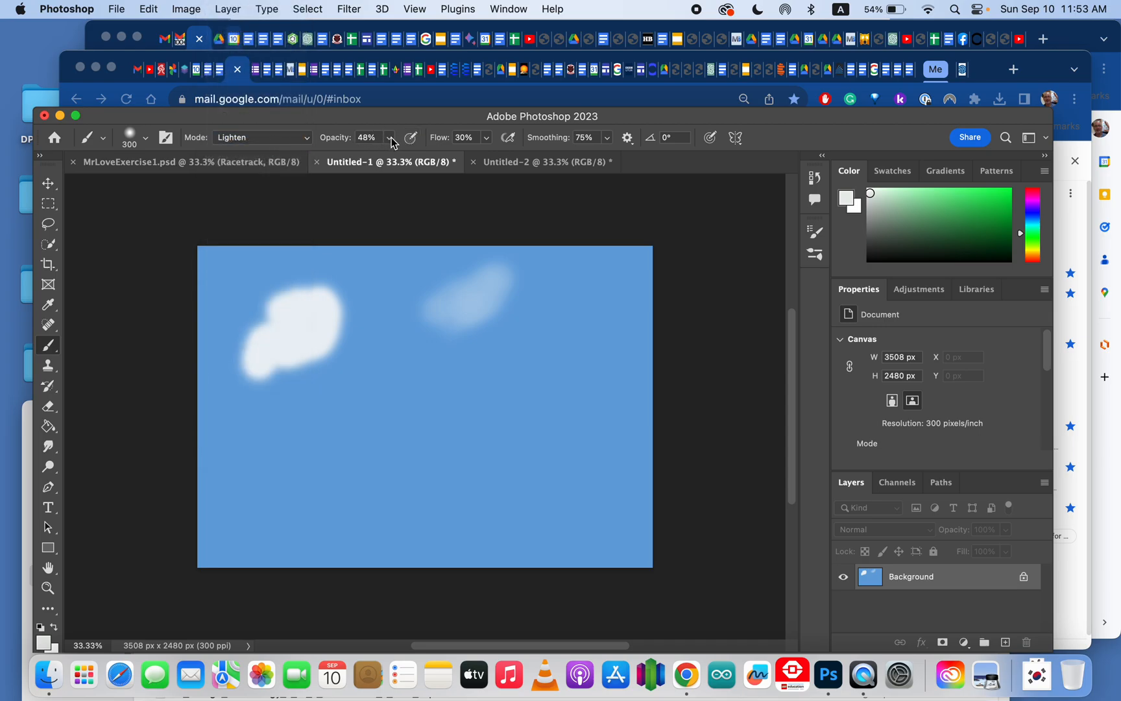
Step: Raise the brush flow to 84% and paint a soft cloud in the middle of the sky
{"action": "left_click", "coordinate": [486, 139]}
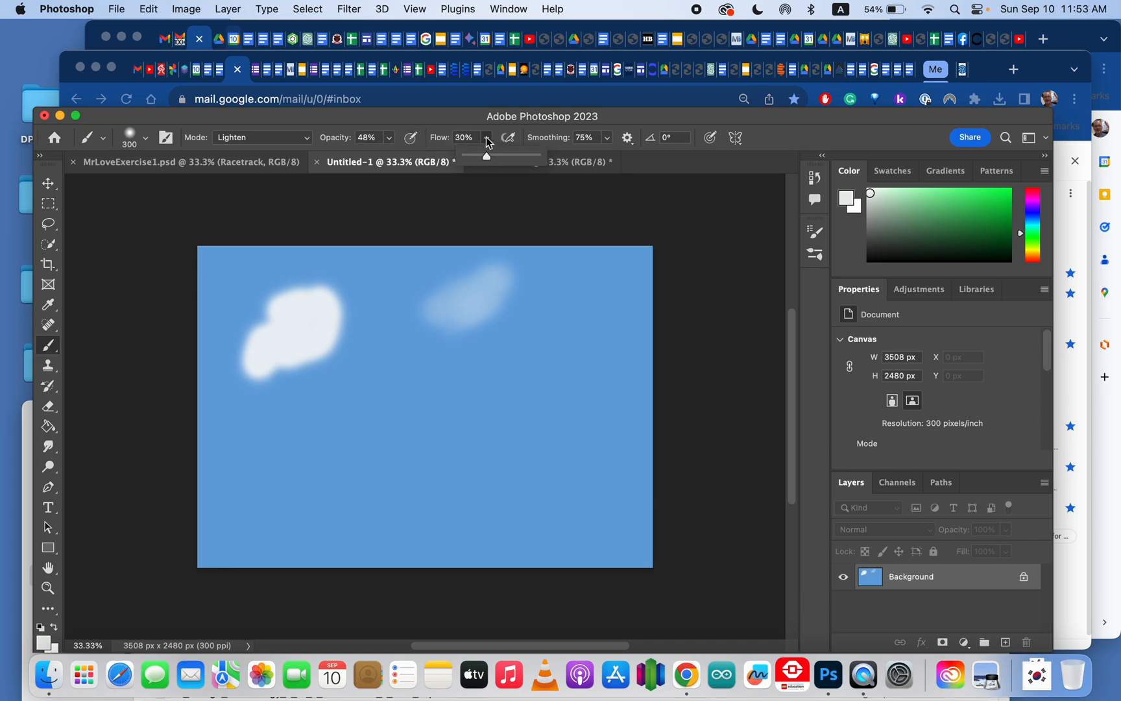
{"action": "left_click", "coordinate": [487, 141]}
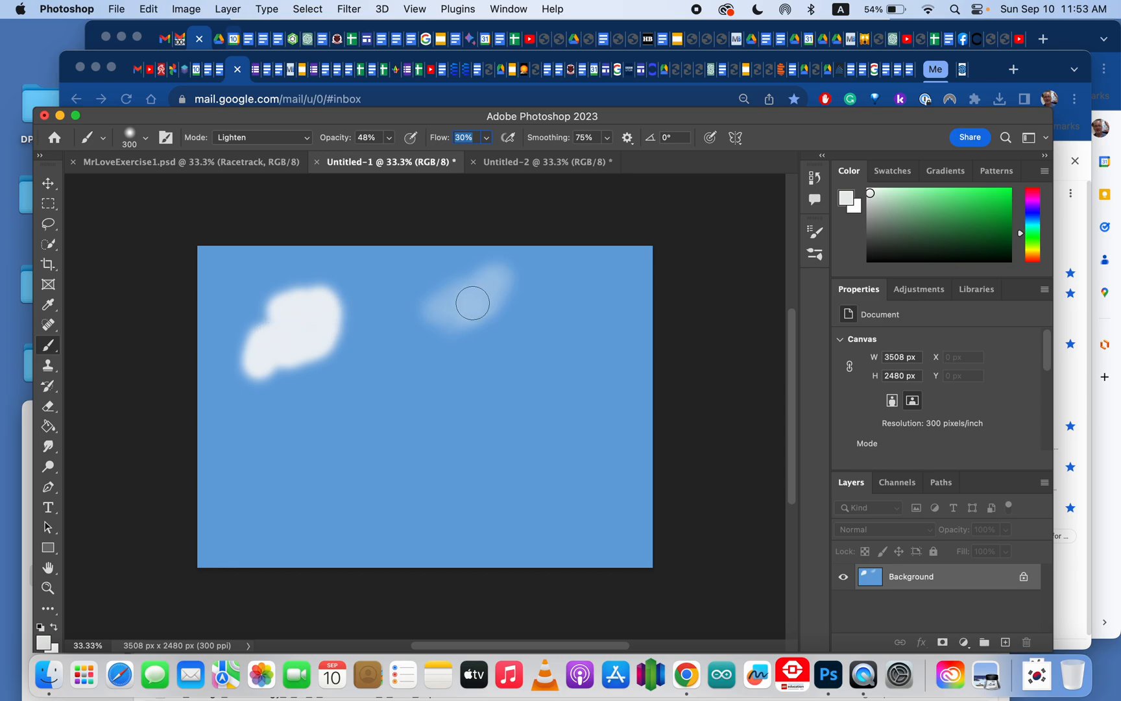
{"action": "left_click", "coordinate": [488, 142]}
{"action": "left_click_drag", "start_coordinate": [486, 154], "coordinate": [525, 155]}
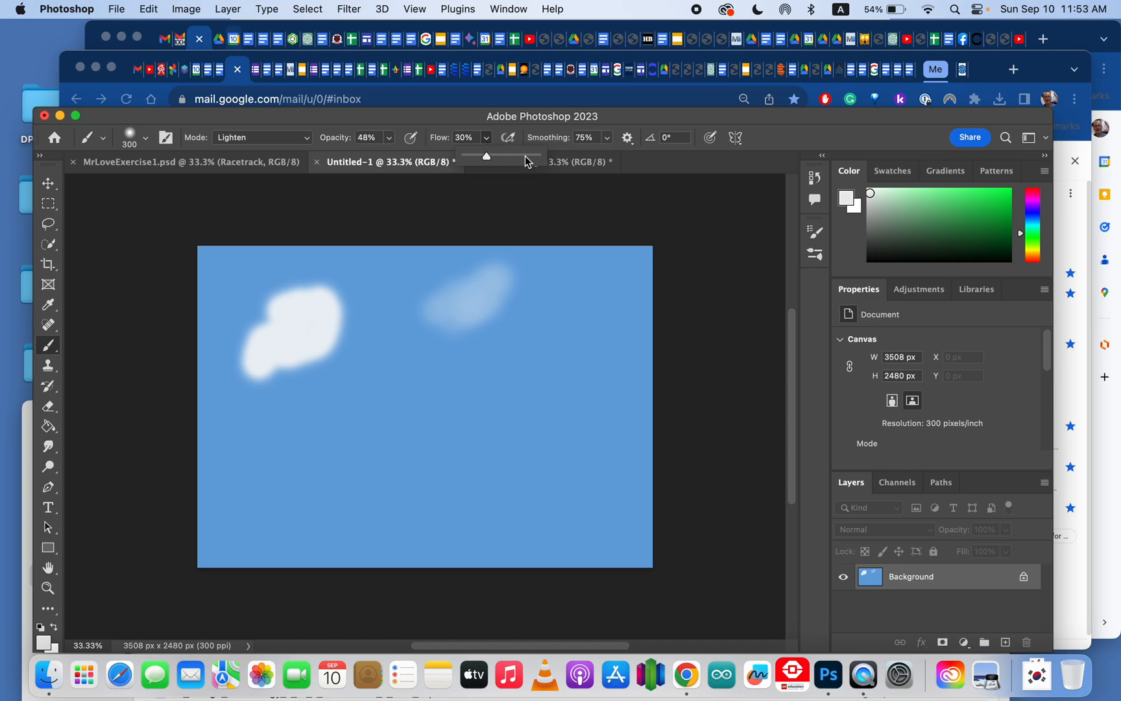
{"action": "mouse_move", "coordinate": [405, 328]}
{"action": "left_mouse_down"}
{"action": "mouse_move", "coordinate": [365, 378]}
{"action": "mouse_move", "coordinate": [359, 389]}
{"action": "mouse_move", "coordinate": [391, 358]}
{"action": "mouse_move", "coordinate": [354, 421]}
{"action": "mouse_move", "coordinate": [361, 364]}
{"action": "mouse_move", "coordinate": [342, 382]}
{"action": "mouse_move", "coordinate": [360, 384]}
{"action": "mouse_move", "coordinate": [371, 329]}
{"action": "left_mouse_up"}
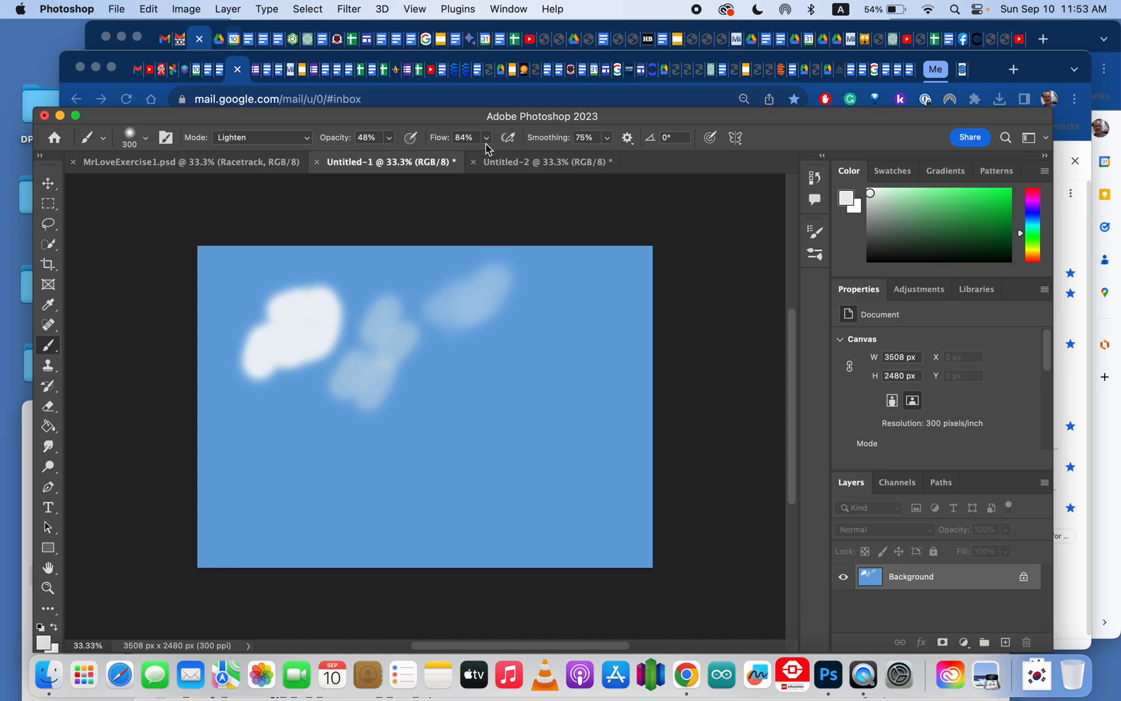
Step: Lower the brush flow to 17% and brush faint cloud wisps above and around the existing clouds
{"action": "left_click_drag", "start_coordinate": [488, 141], "coordinate": [444, 159]}
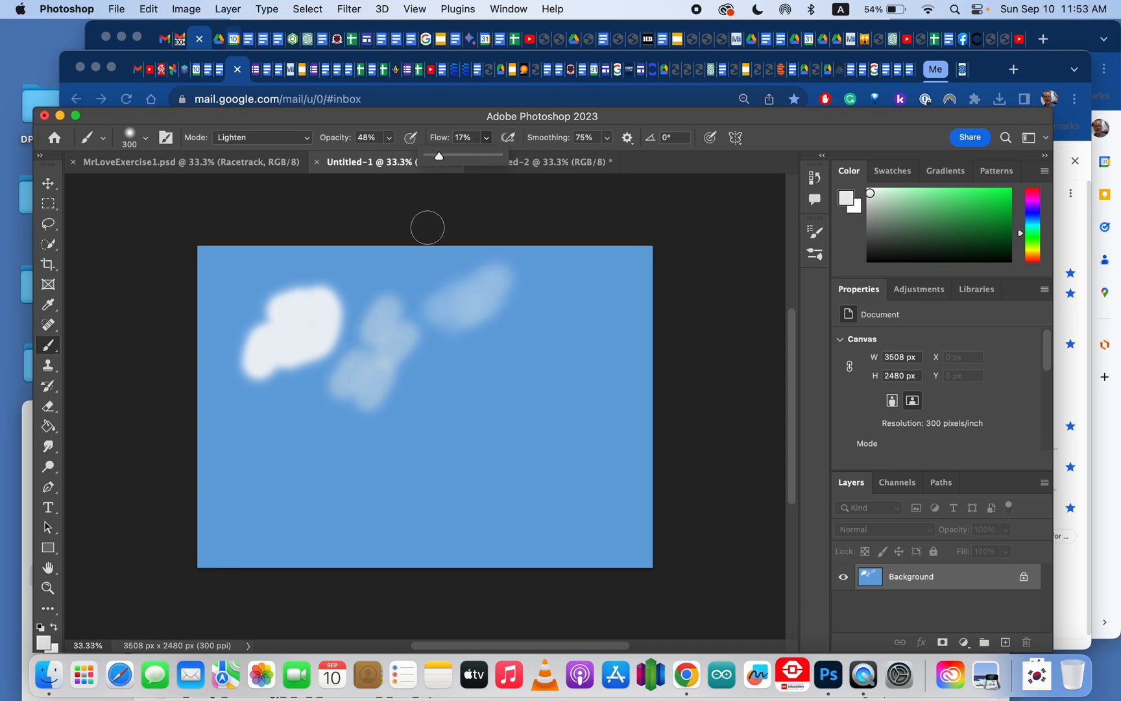
{"action": "mouse_move", "coordinate": [373, 351]}
{"action": "left_mouse_down"}
{"action": "mouse_move", "coordinate": [396, 257]}
{"action": "mouse_move", "coordinate": [374, 306]}
{"action": "mouse_move", "coordinate": [371, 269]}
{"action": "mouse_move", "coordinate": [338, 309]}
{"action": "left_mouse_up"}
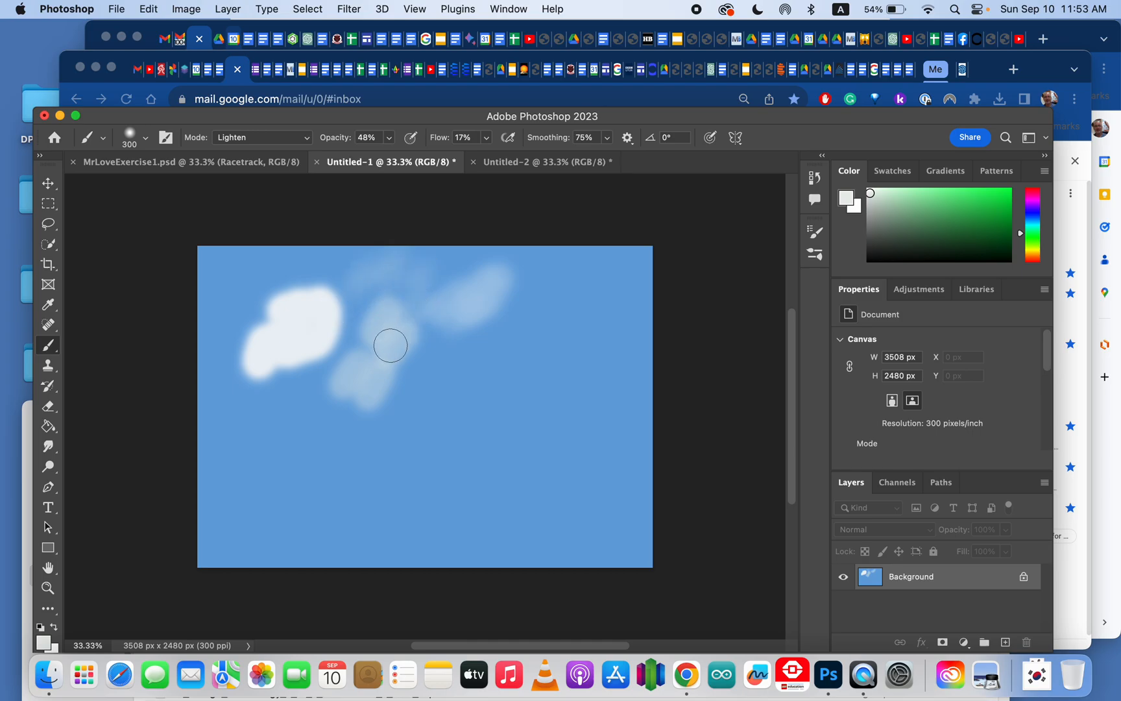
{"action": "mouse_move", "coordinate": [409, 275]}
{"action": "left_mouse_down"}
{"action": "mouse_move", "coordinate": [343, 293]}
{"action": "mouse_move", "coordinate": [318, 268]}
{"action": "mouse_move", "coordinate": [253, 280]}
{"action": "mouse_move", "coordinate": [222, 330]}
{"action": "mouse_move", "coordinate": [278, 315]}
{"action": "mouse_move", "coordinate": [219, 350]}
{"action": "mouse_move", "coordinate": [260, 305]}
{"action": "mouse_move", "coordinate": [361, 315]}
{"action": "mouse_move", "coordinate": [551, 292]}
{"action": "mouse_move", "coordinate": [470, 325]}
{"action": "left_mouse_up"}
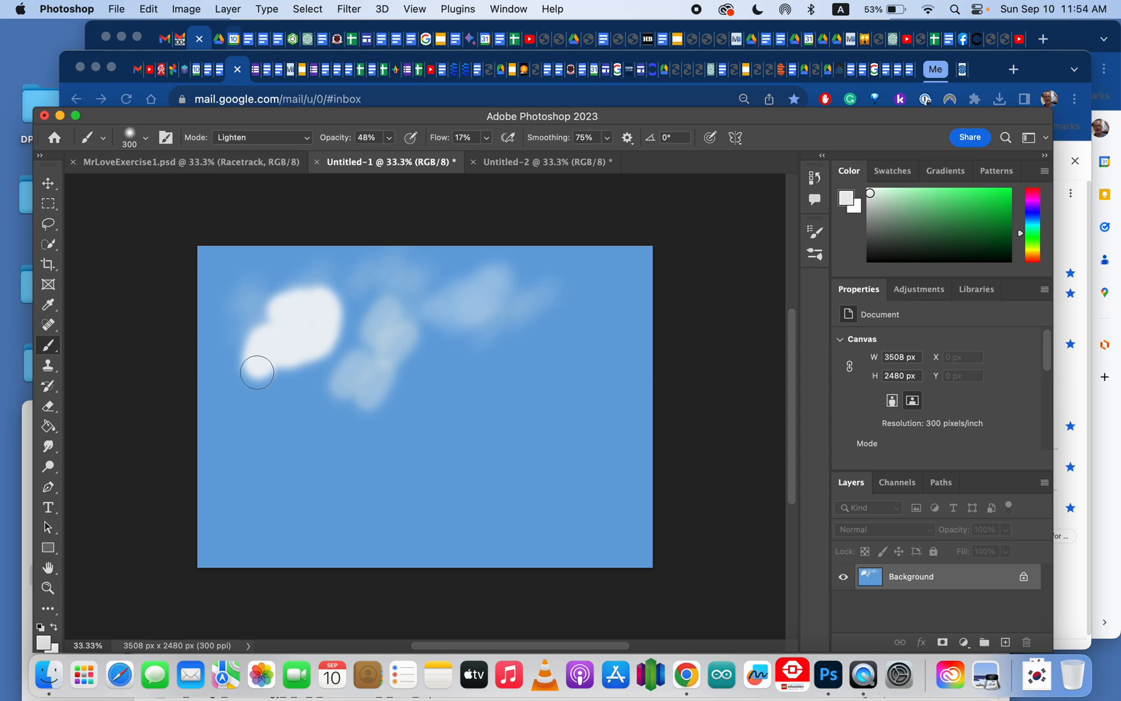
Step: Switch to the sky-and-grass landscape document
{"action": "left_click", "coordinate": [536, 162]}
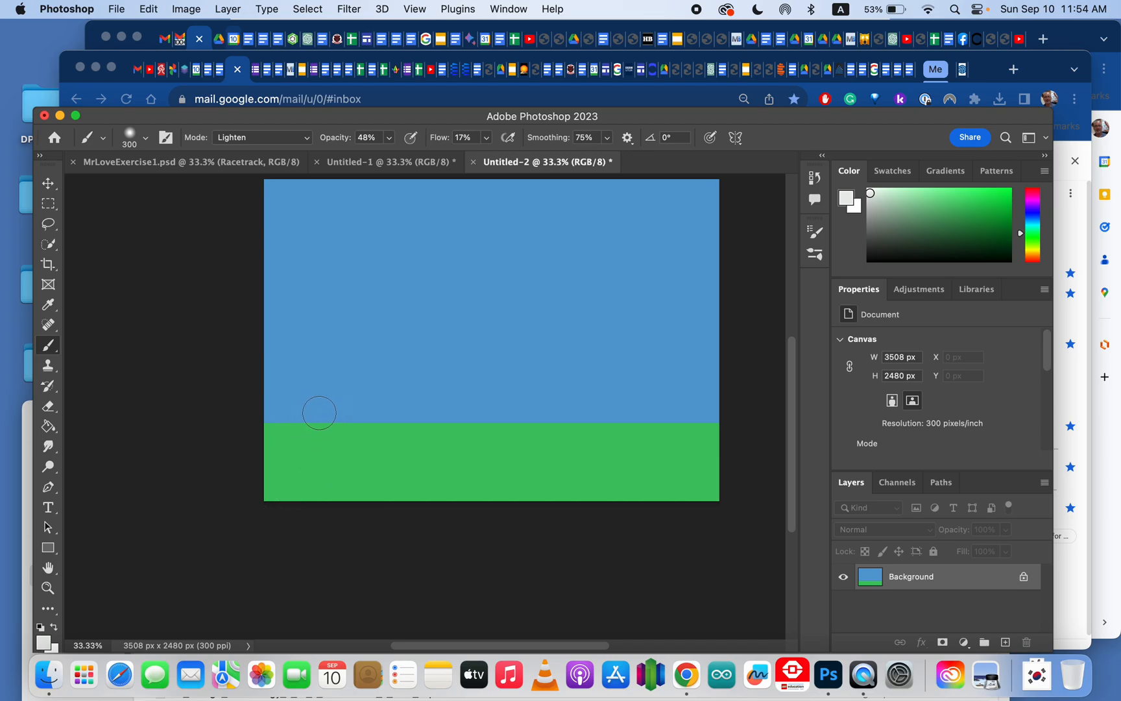
{"action": "mouse_move", "coordinate": [319, 413]}
{"action": "left_mouse_down"}
{"action": "mouse_move", "coordinate": [424, 362]}
{"action": "mouse_move", "coordinate": [419, 384]}
{"action": "mouse_move", "coordinate": [388, 402]}
{"action": "left_mouse_up"}
{"action": "mouse_move", "coordinate": [340, 420]}
{"action": "left_mouse_down"}
{"action": "mouse_move", "coordinate": [363, 400]}
{"action": "mouse_move", "coordinate": [382, 408]}
{"action": "mouse_move", "coordinate": [603, 358]}
{"action": "mouse_move", "coordinate": [527, 372]}
{"action": "mouse_move", "coordinate": [760, 209]}
{"action": "left_mouse_up"}
Step: Locate the Spiritcoda-Grass Brushes.abr file inside the Spiritcoda_Grass_Brushes folder of Photoshop Tutorials v2023 on the Desktop
{"action": "left_click", "coordinate": [25, 434]}
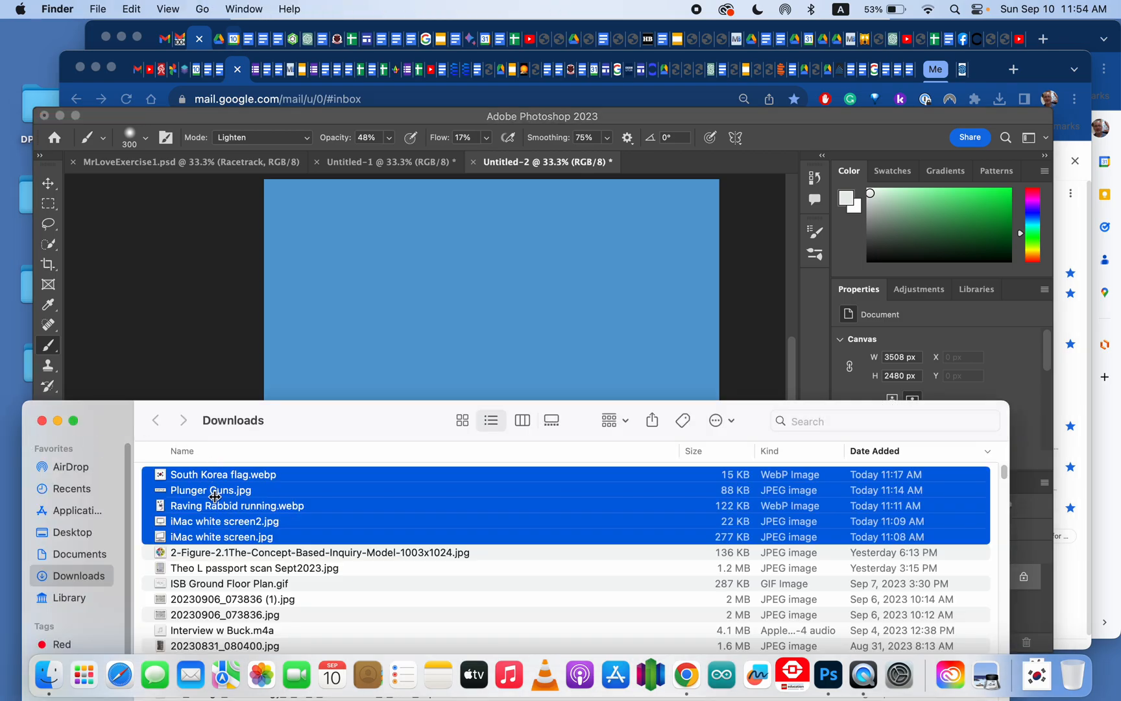
{"action": "left_click", "coordinate": [219, 509]}
{"action": "left_click", "coordinate": [244, 569]}
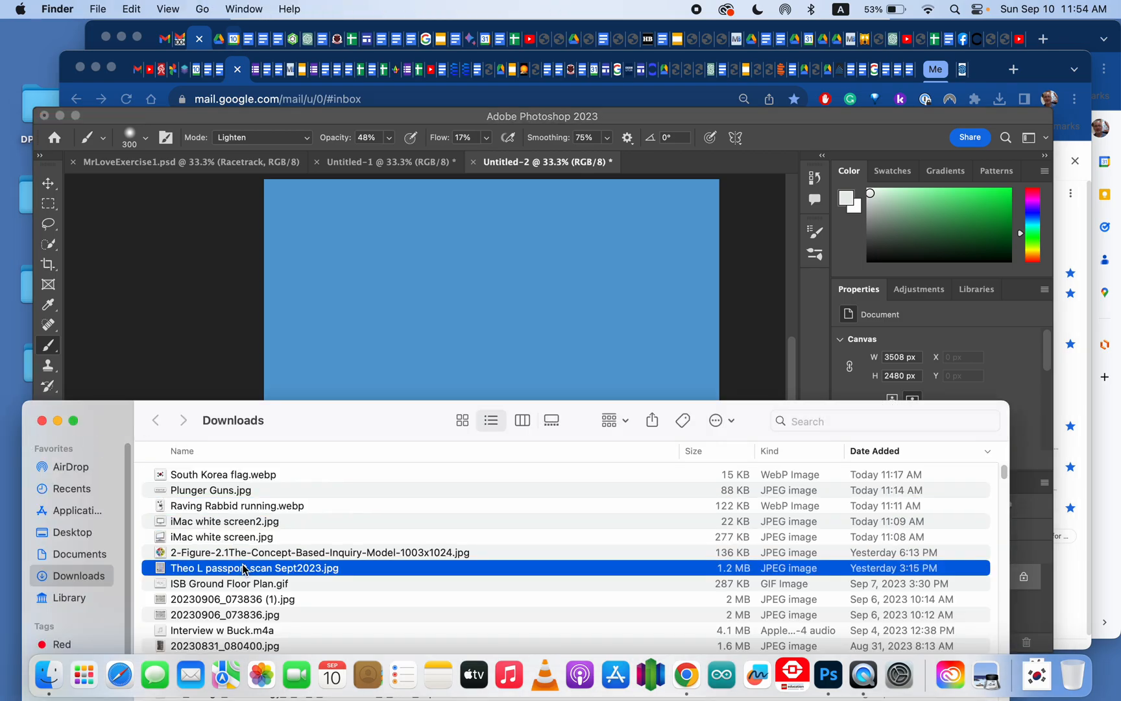
{"action": "left_click", "coordinate": [76, 533]}
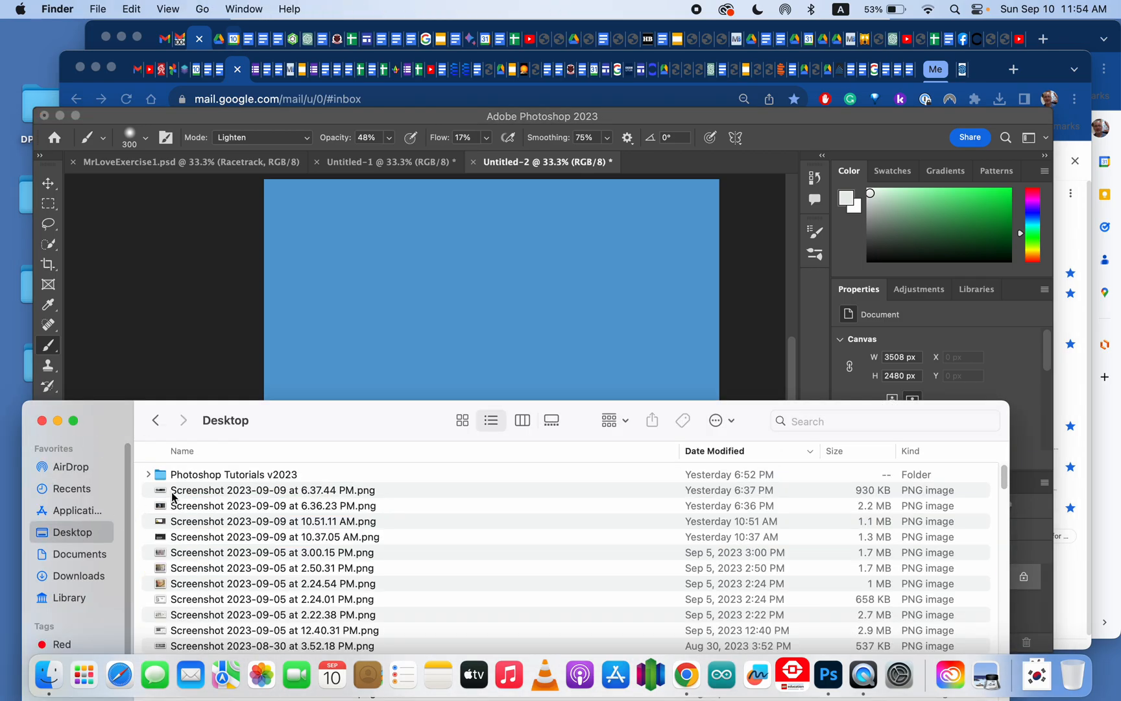
{"action": "double_click", "coordinate": [198, 475]}
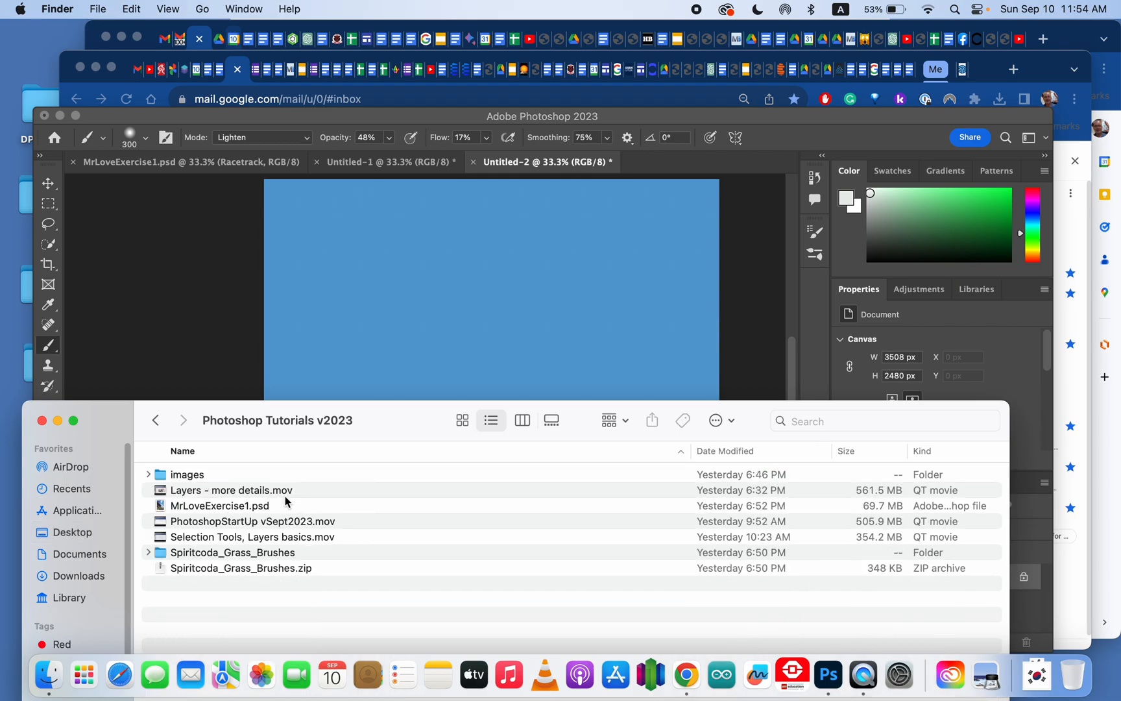
{"action": "left_click", "coordinate": [228, 551]}
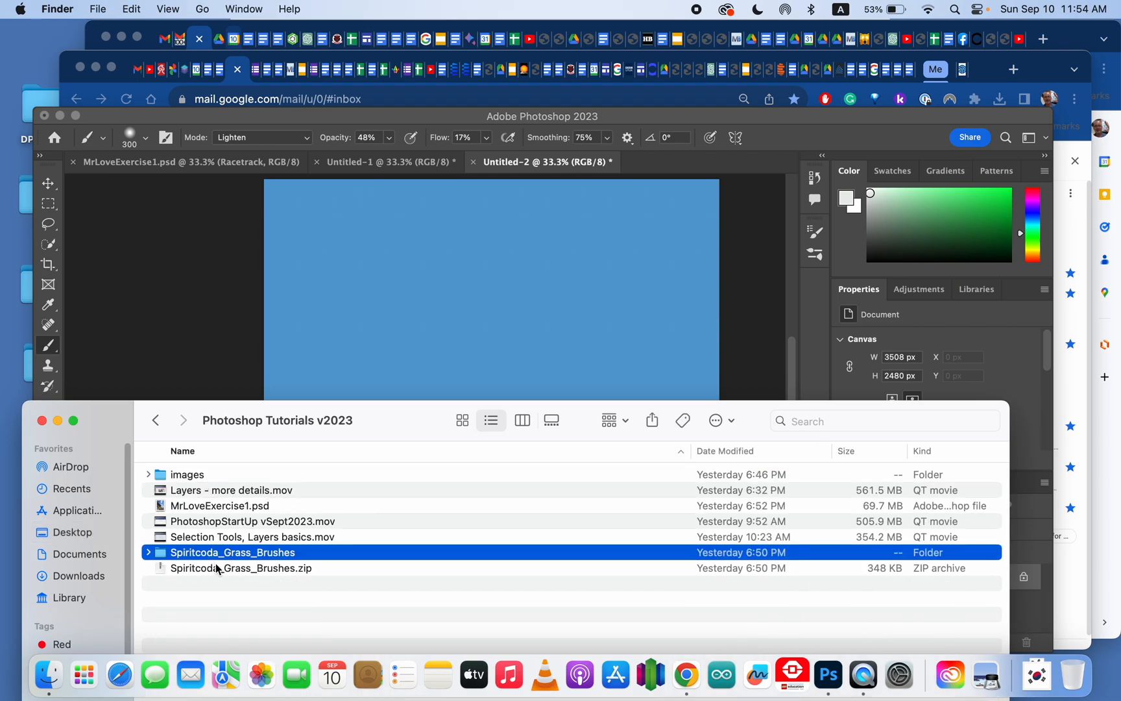
{"action": "left_click", "coordinate": [220, 570]}
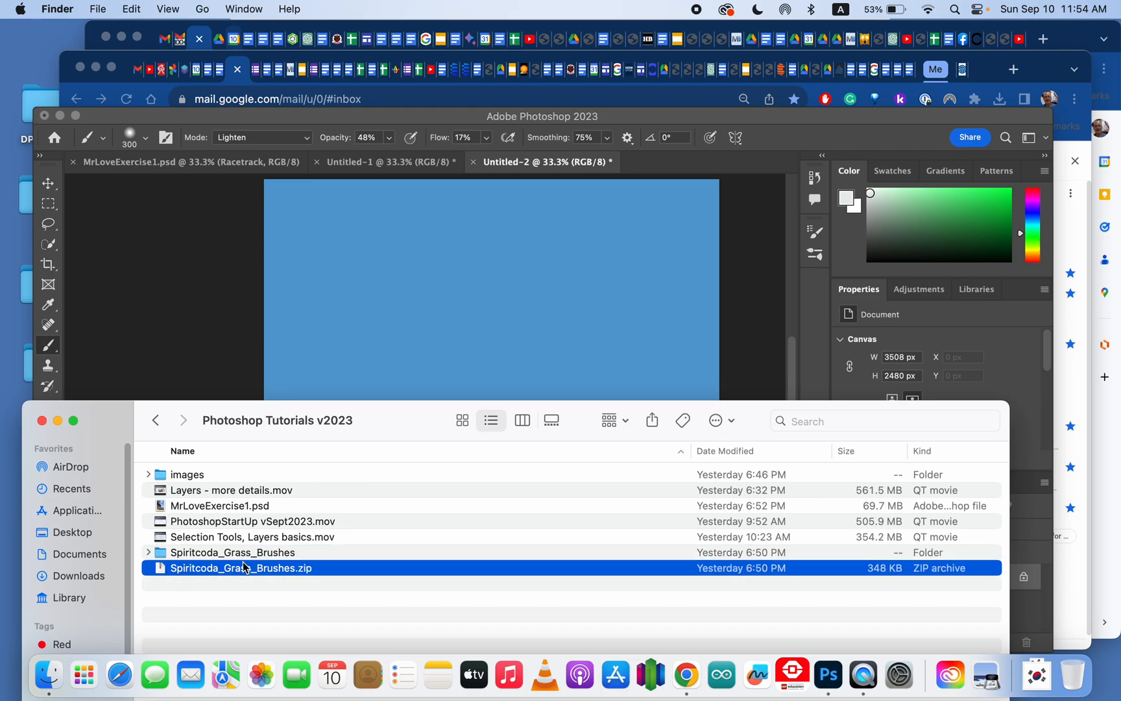
{"action": "double_click", "coordinate": [241, 553]}
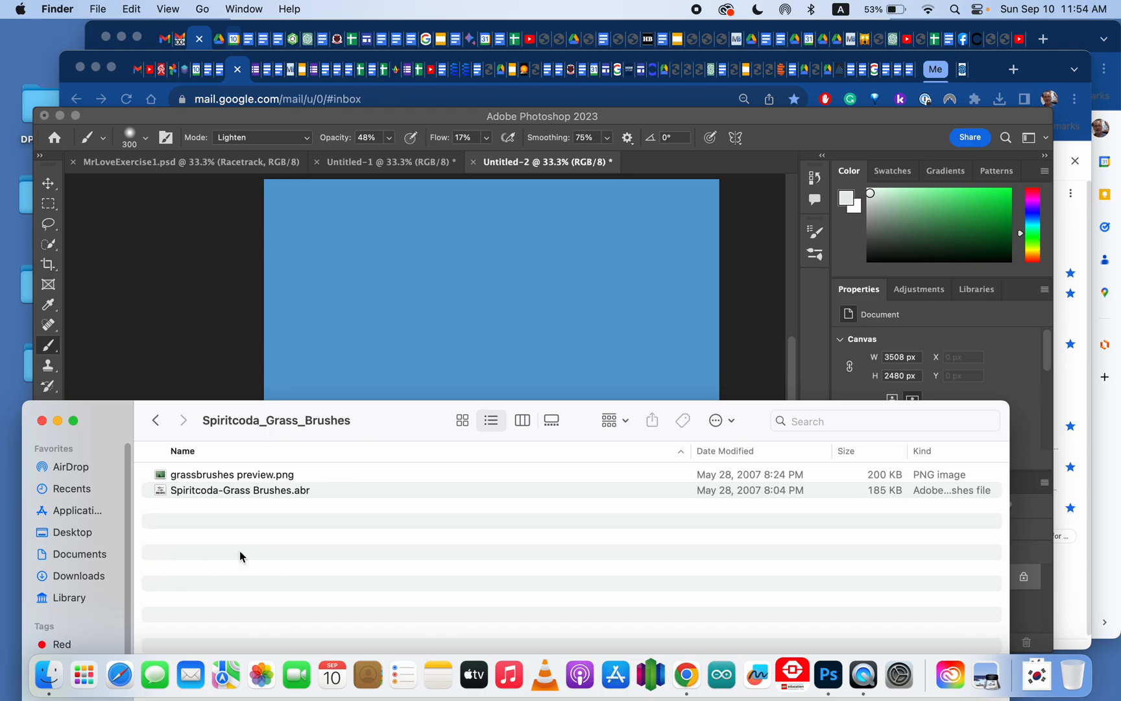
{"action": "left_click", "coordinate": [238, 490]}
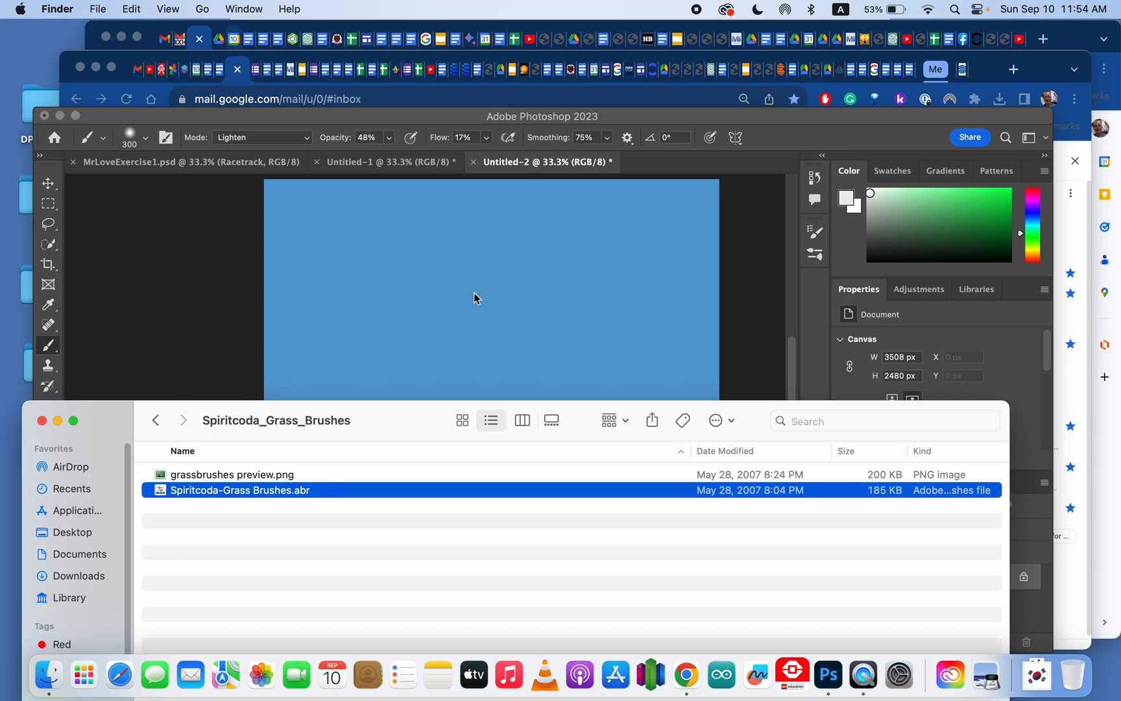
{"action": "left_click", "coordinate": [766, 115]}
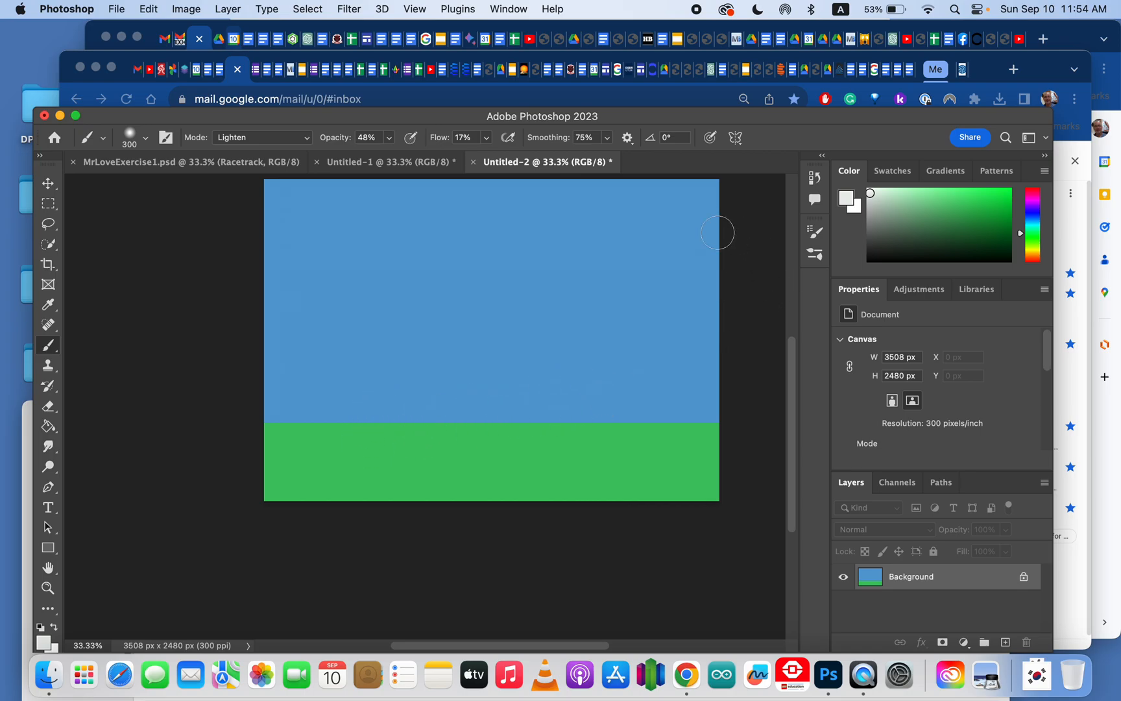
Step: Open the Brushes panel and import the Spiritcoda-Grass Brushes.abr brush set from the Spiritcoda_Grass_Brushes folder
{"action": "left_click", "coordinate": [511, 11]}
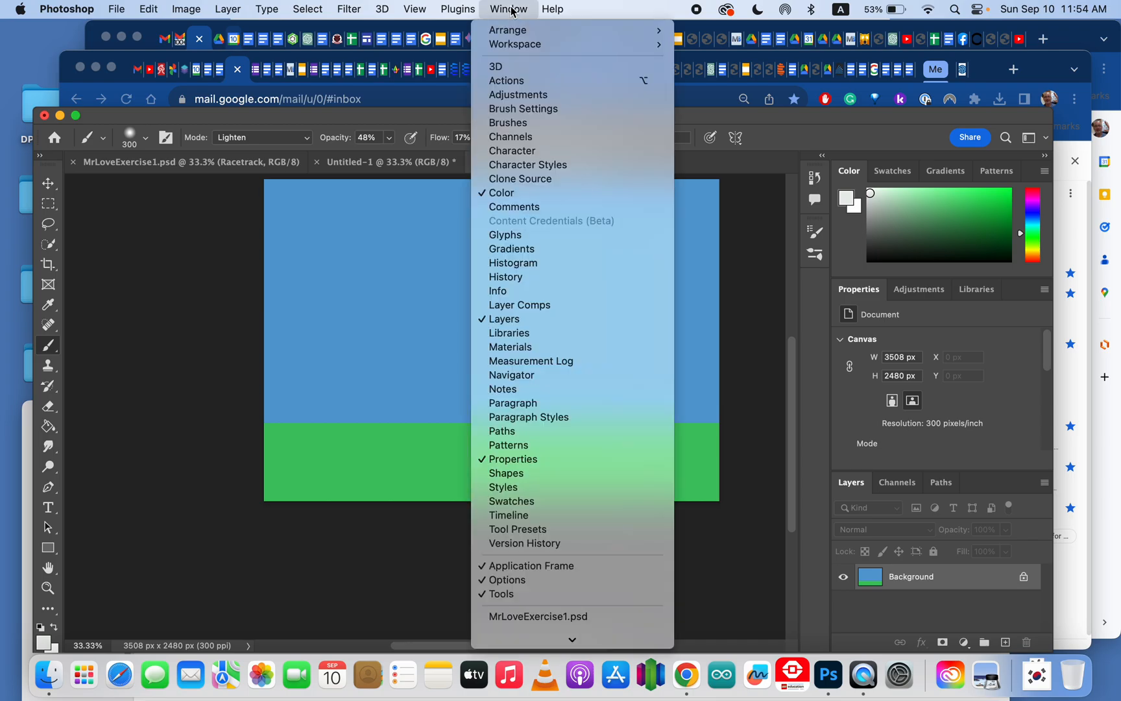
{"action": "left_click", "coordinate": [543, 124]}
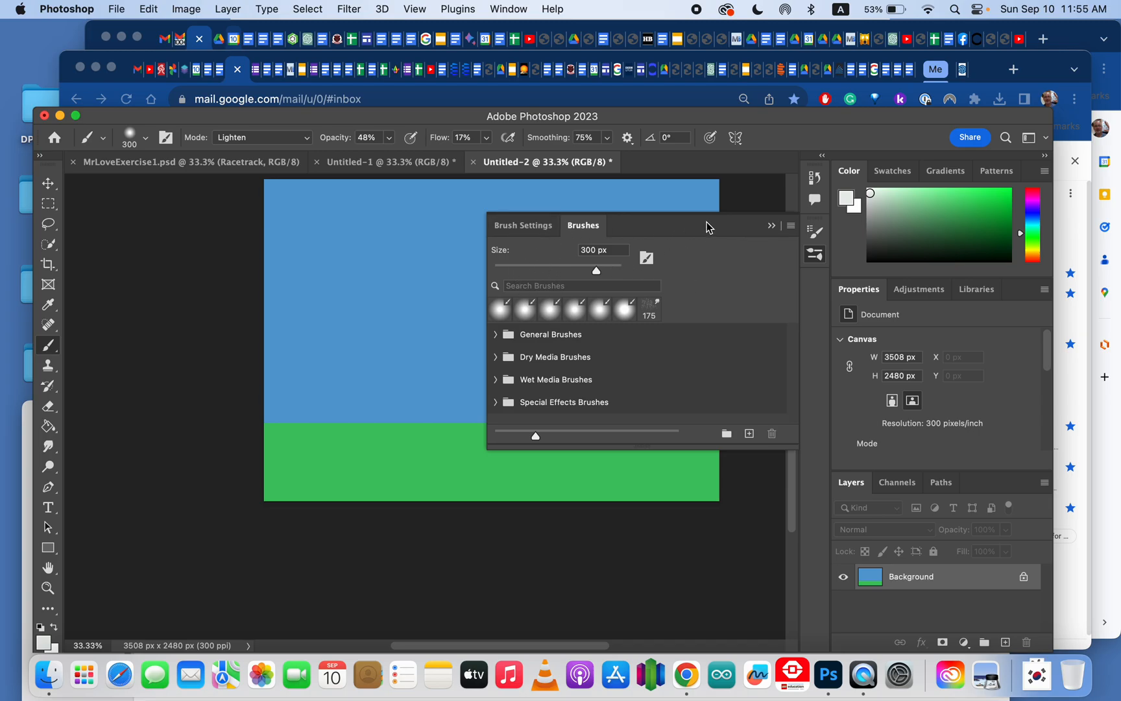
{"action": "left_click", "coordinate": [792, 227]}
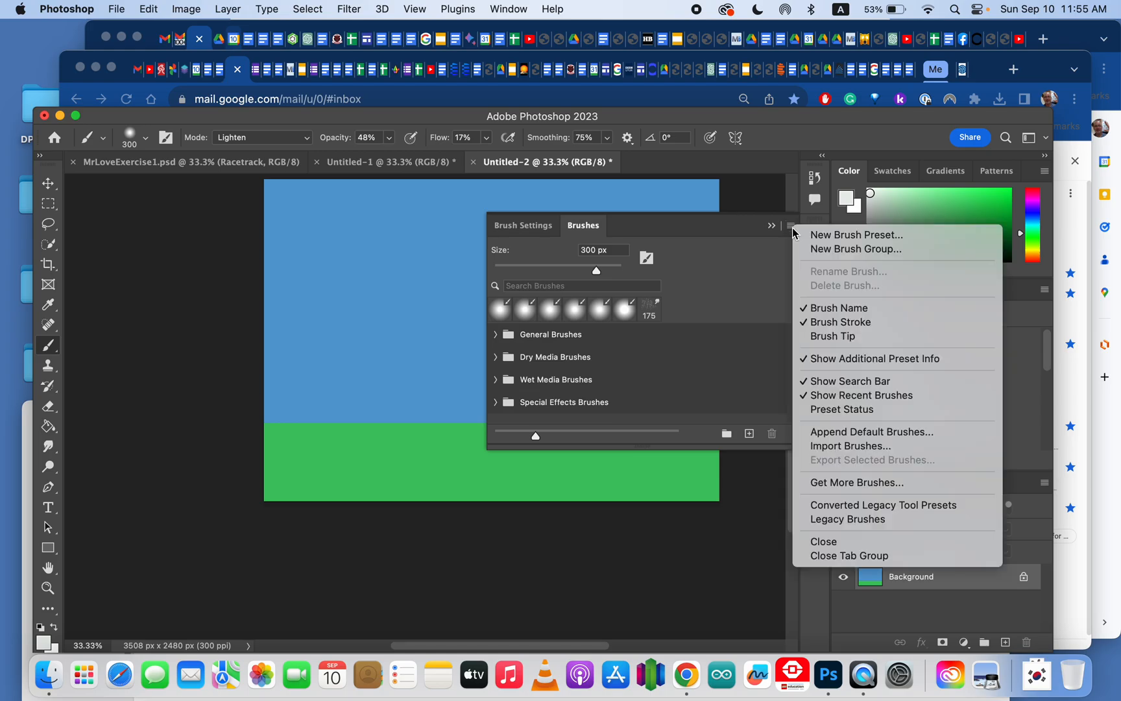
{"action": "left_click", "coordinate": [838, 447]}
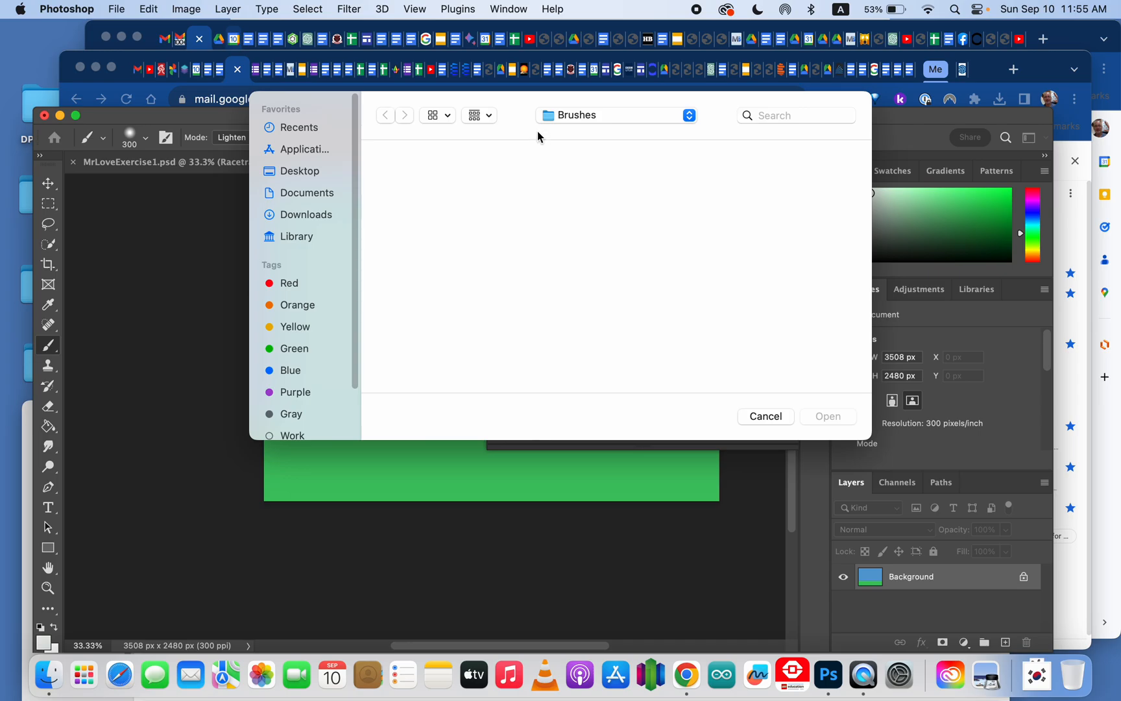
{"action": "left_click", "coordinate": [300, 174]}
{"action": "double_click", "coordinate": [400, 206]}
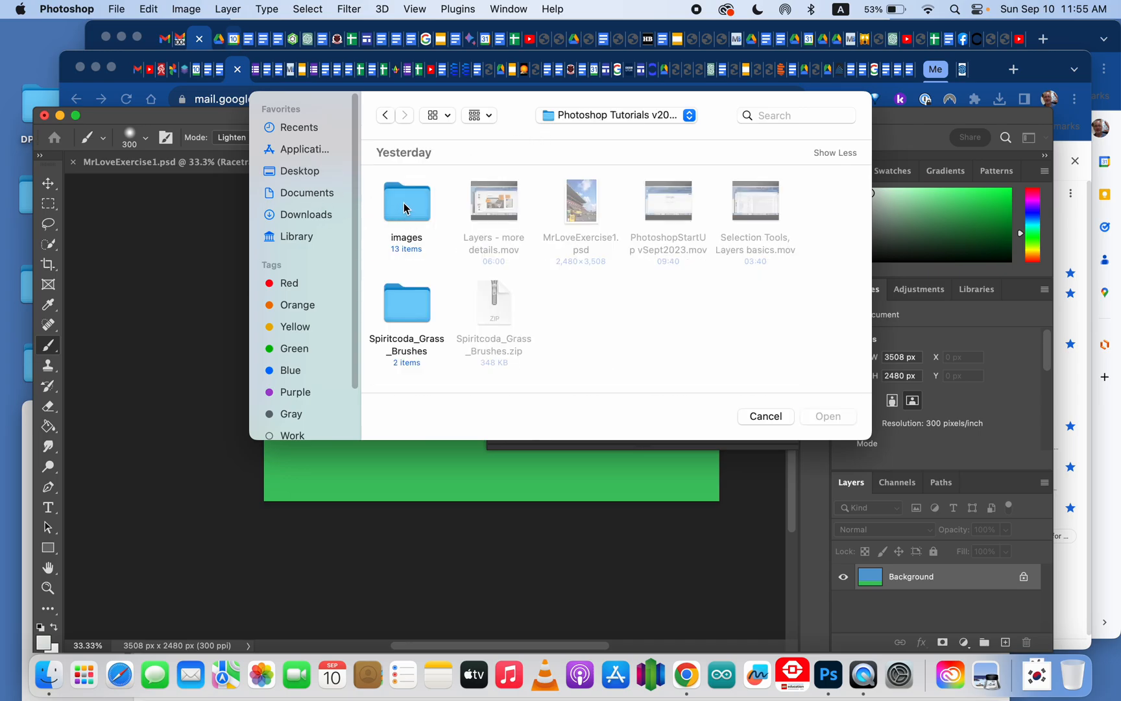
{"action": "double_click", "coordinate": [389, 311]}
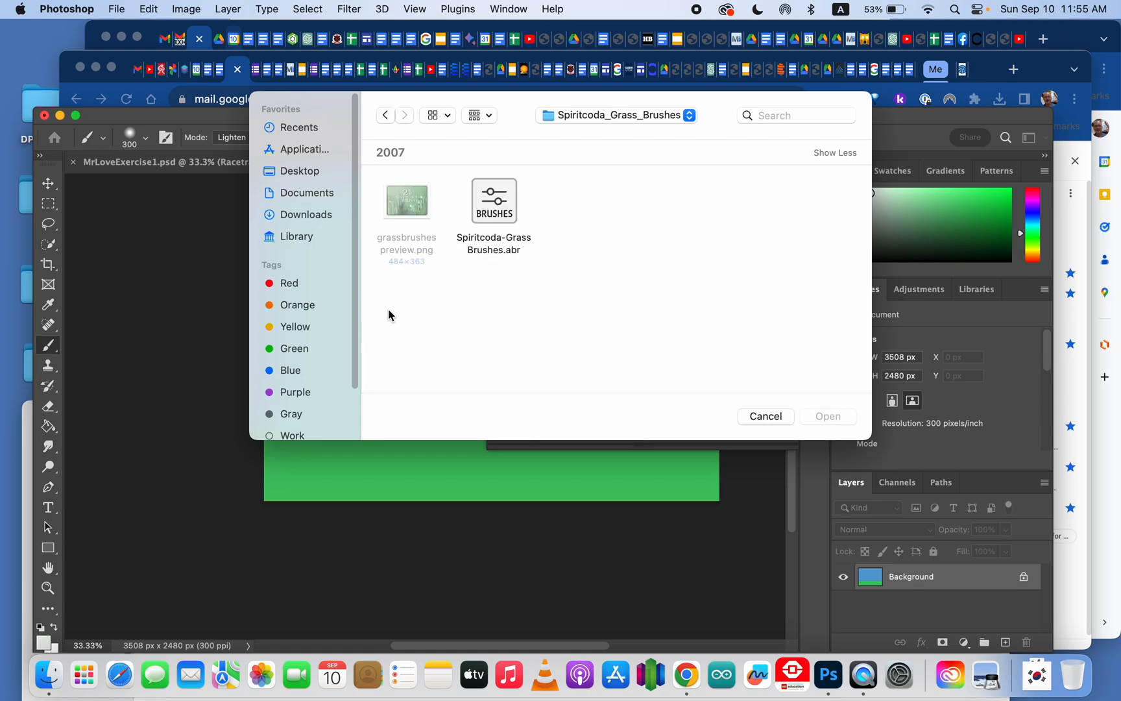
{"action": "left_click", "coordinate": [505, 231]}
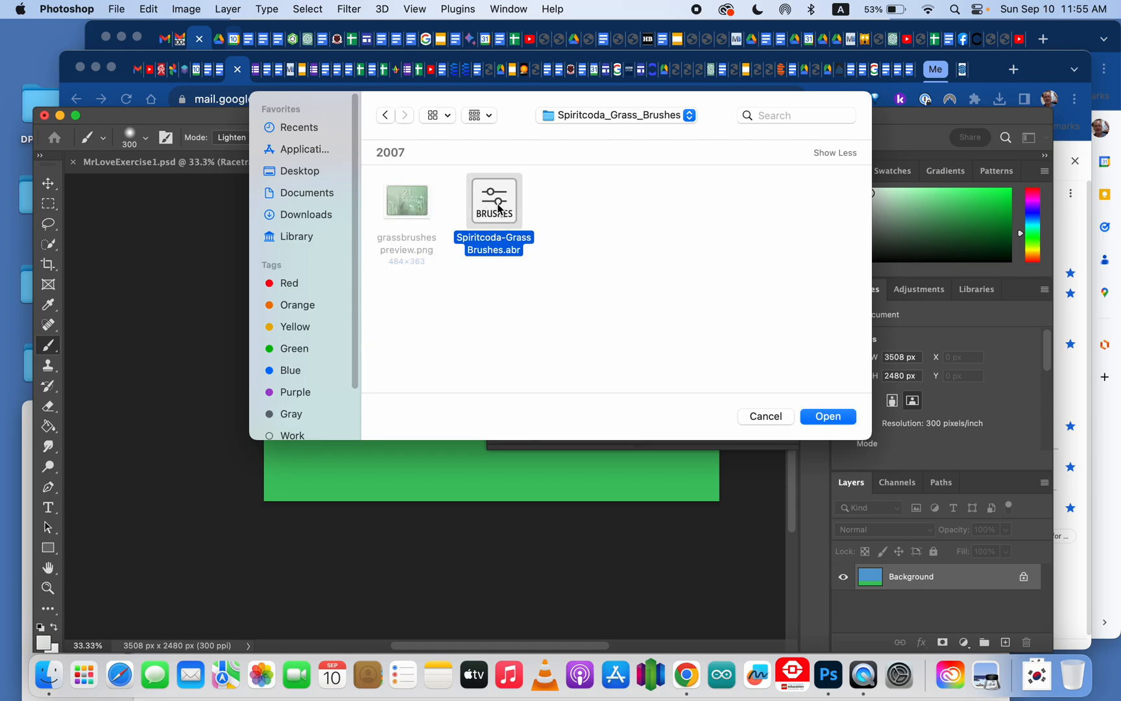
{"action": "double_click", "coordinate": [498, 207]}
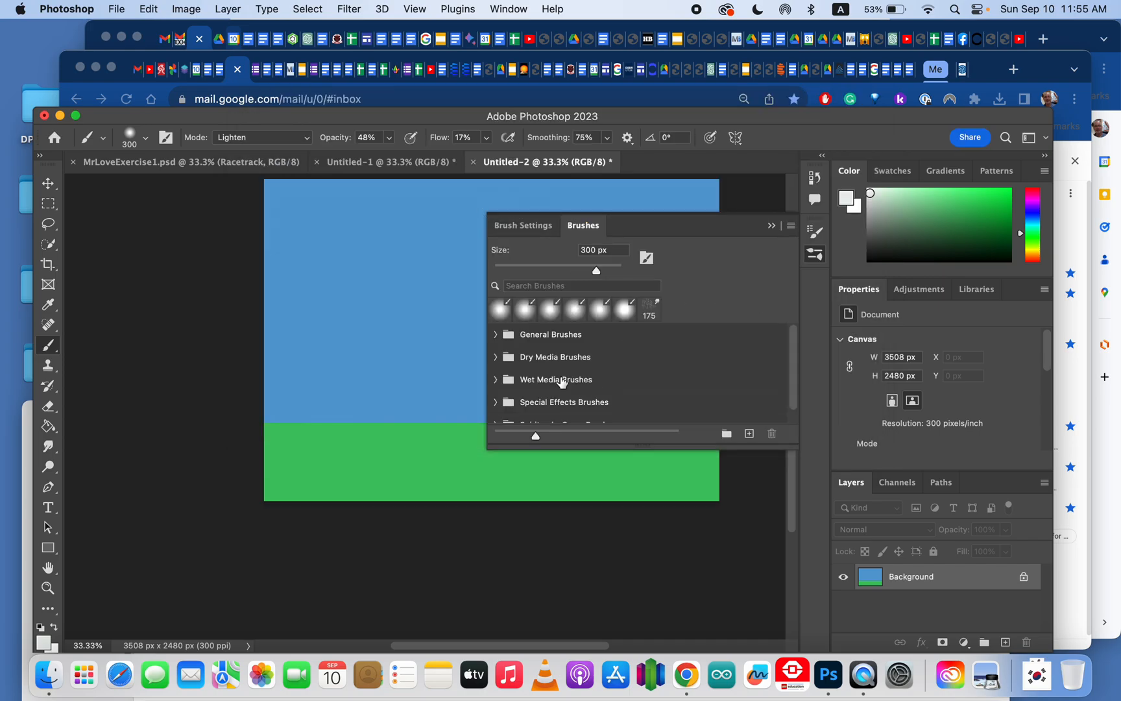
Step: Expand the imported Spiritcoda-Grass Brushes group and select the brushespage8 grass brush
{"action": "scroll", "coordinate": [565, 383], "scroll_direction": "down", "scroll_amount": 1}
{"action": "scroll", "coordinate": [555, 384], "scroll_direction": "up", "scroll_amount": 1}
{"action": "scroll", "coordinate": [550, 380], "scroll_direction": "down", "scroll_amount": 1}
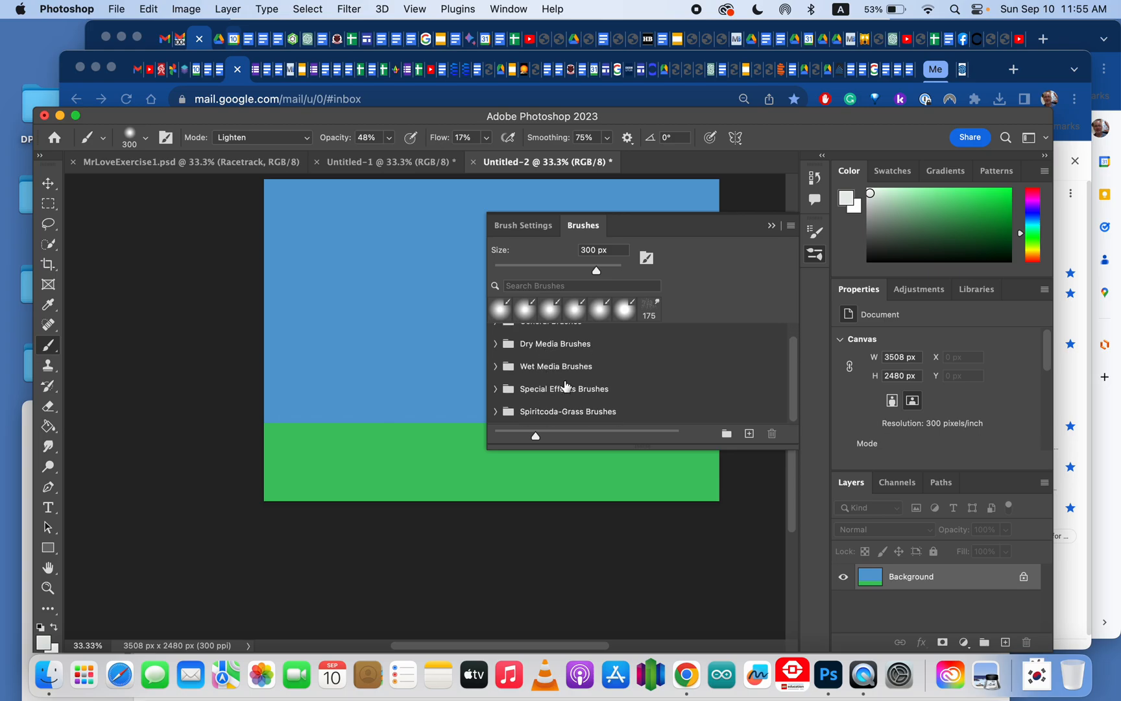
{"action": "left_click", "coordinate": [496, 412]}
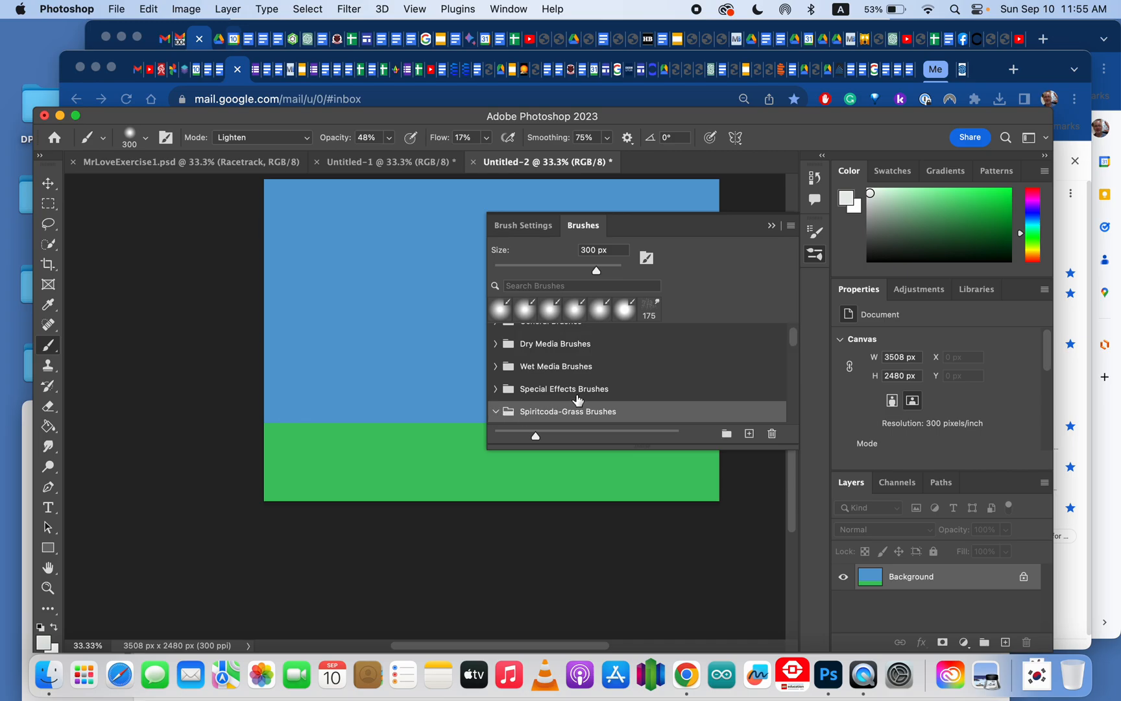
{"action": "scroll", "coordinate": [575, 395], "scroll_direction": "down", "scroll_amount": 2}
{"action": "scroll", "coordinate": [604, 387], "scroll_direction": "down", "scroll_amount": 3}
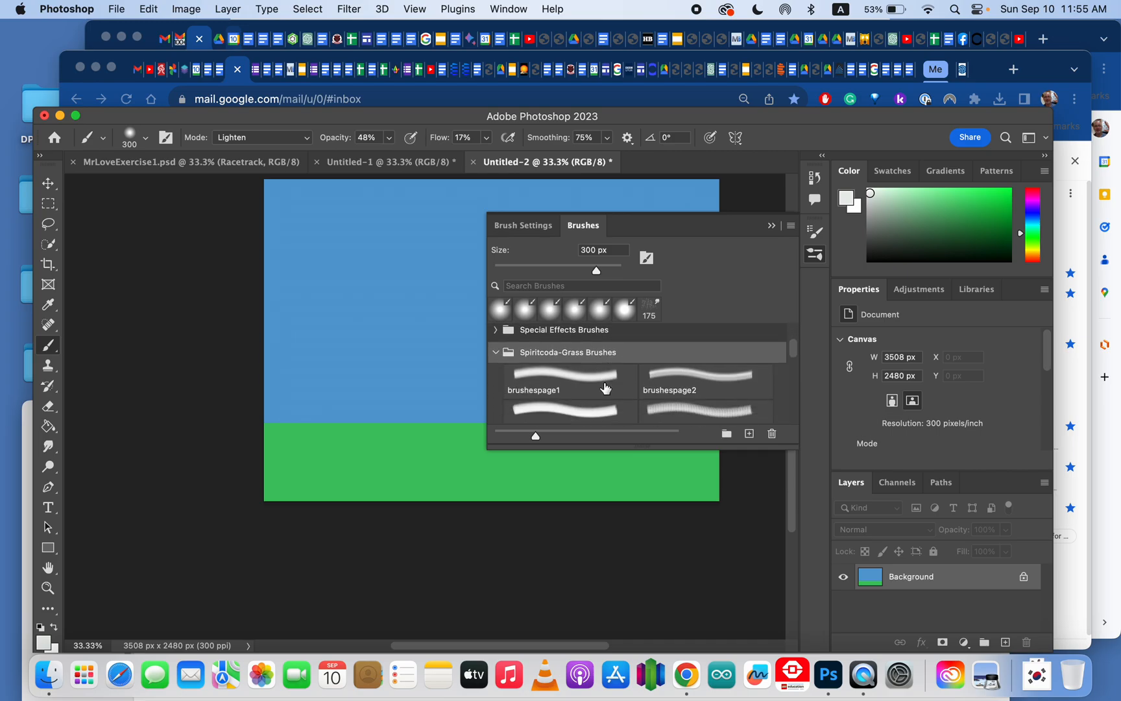
{"action": "scroll", "coordinate": [604, 387], "scroll_direction": "down", "scroll_amount": 3}
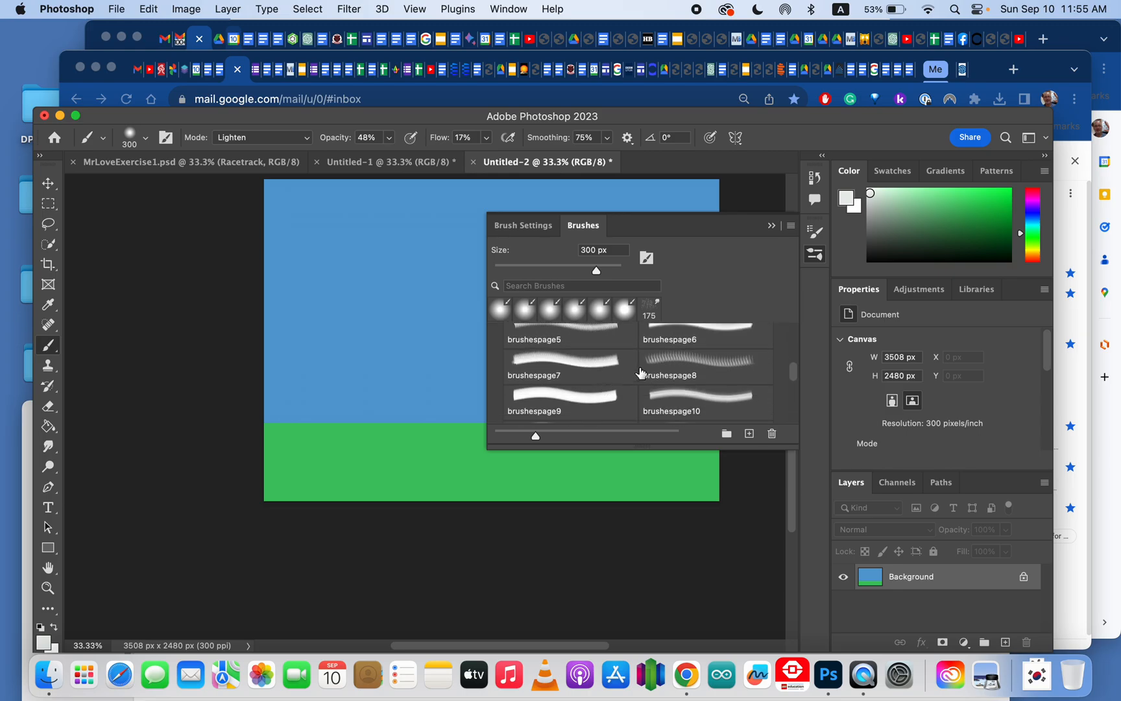
{"action": "left_click", "coordinate": [678, 358]}
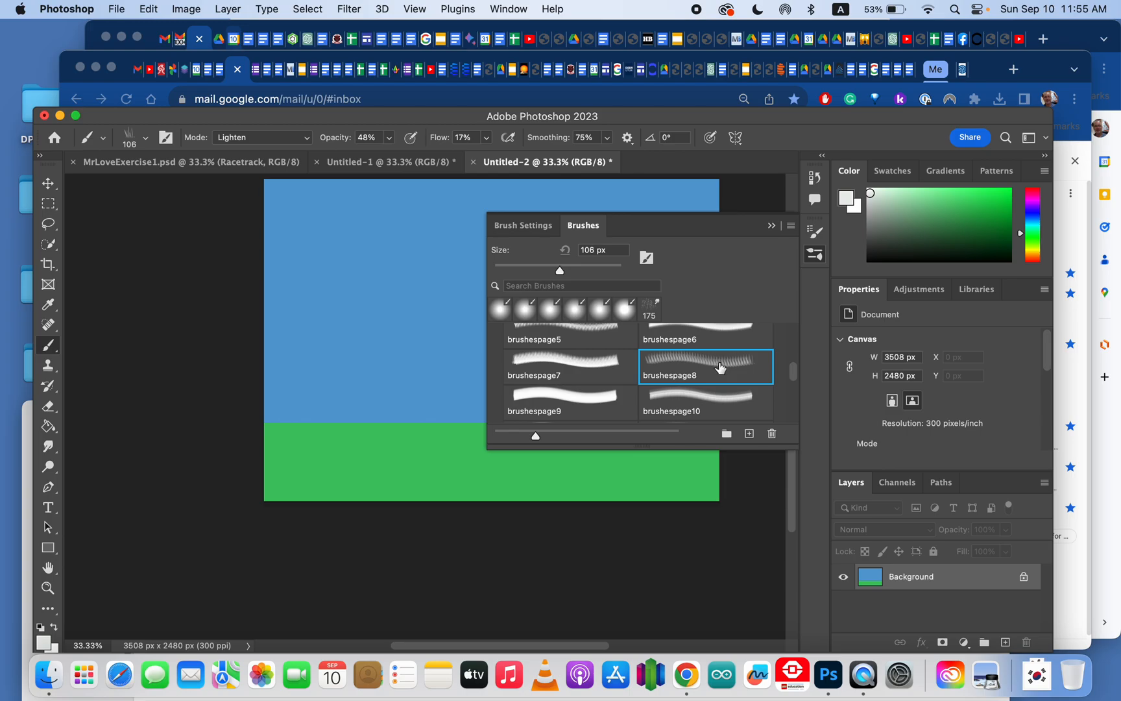
{"action": "double_click", "coordinate": [672, 362]}
Step: Pick a medium green foreground colour and close the Brushes panel
{"action": "left_click", "coordinate": [942, 205]}
{"action": "left_click", "coordinate": [963, 201]}
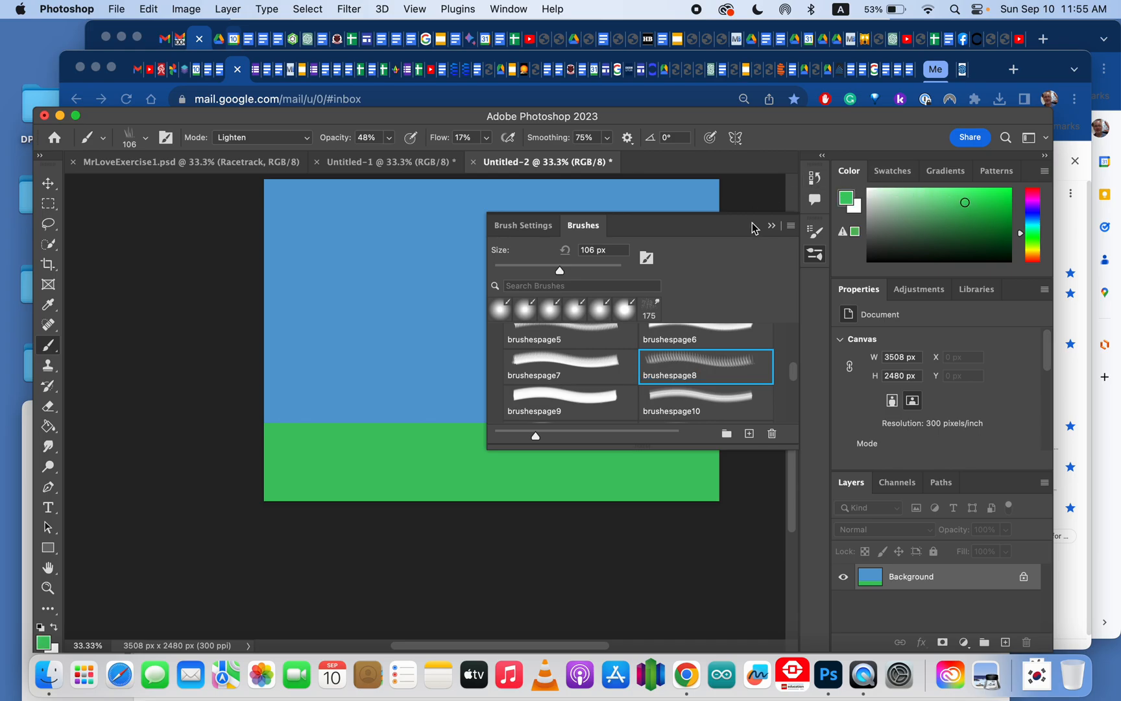
{"action": "left_click", "coordinate": [772, 225]}
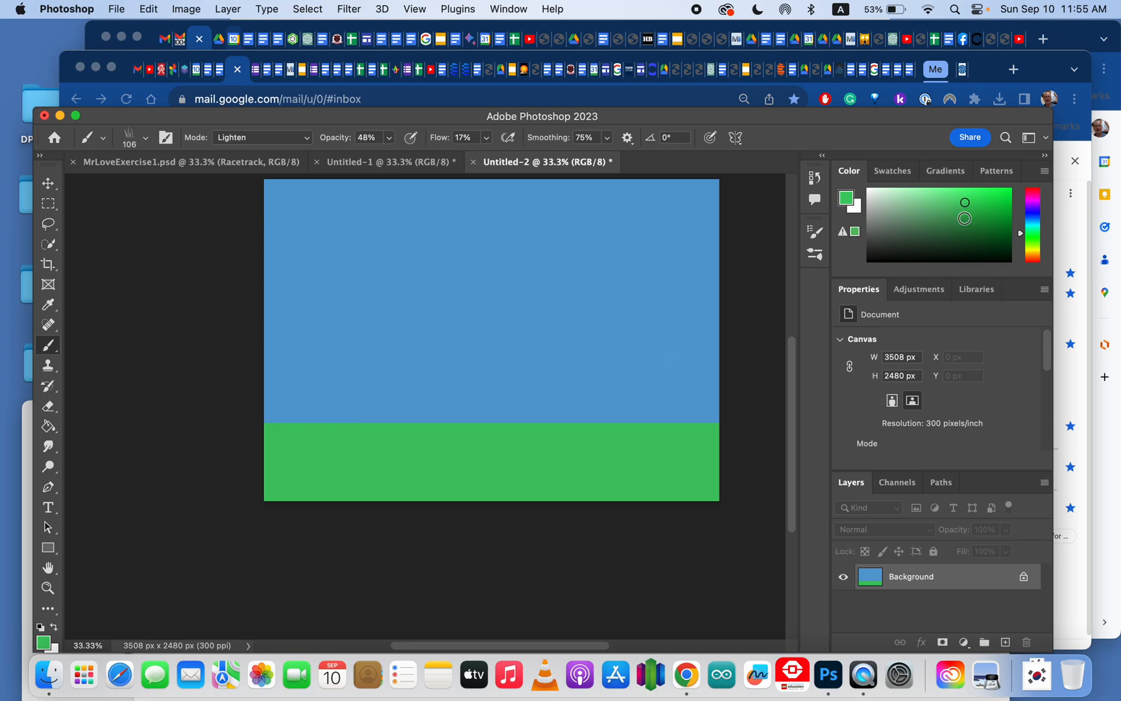
{"action": "left_click", "coordinate": [967, 220]}
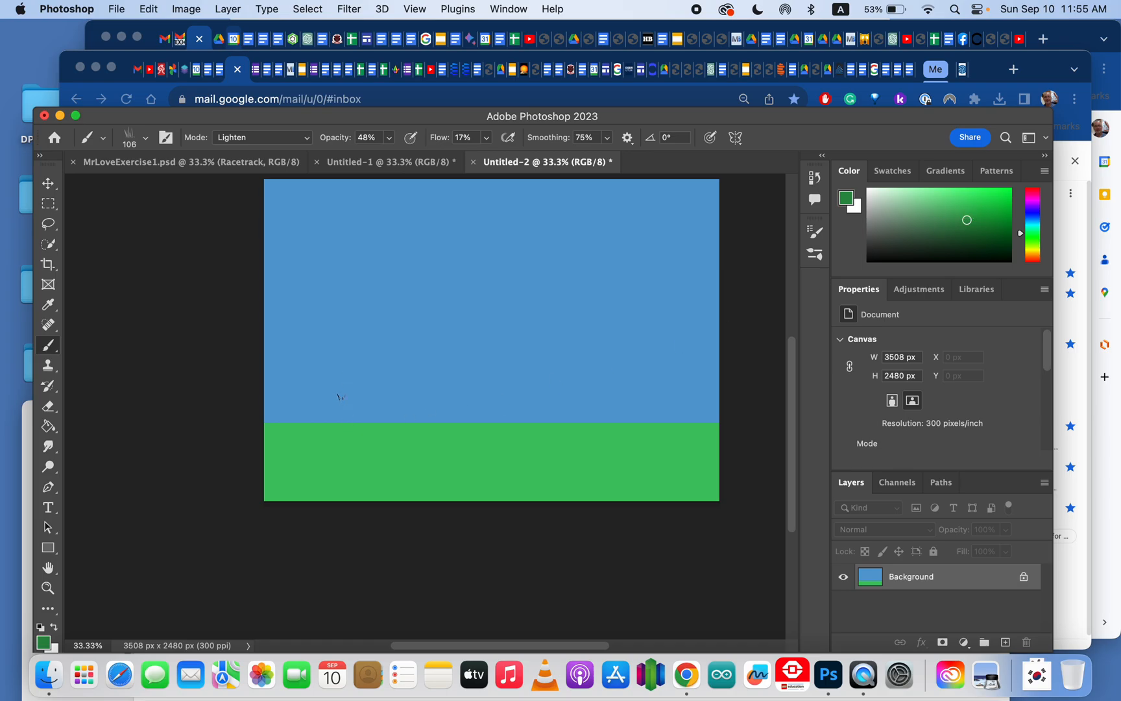
Step: Set the brush size to 178 px and the blending mode to Normal
{"action": "left_click", "coordinate": [147, 139]}
{"action": "mouse_move", "coordinate": [190, 183]}
{"action": "left_mouse_down"}
{"action": "mouse_move", "coordinate": [170, 185]}
{"action": "mouse_move", "coordinate": [187, 188]}
{"action": "left_mouse_up"}
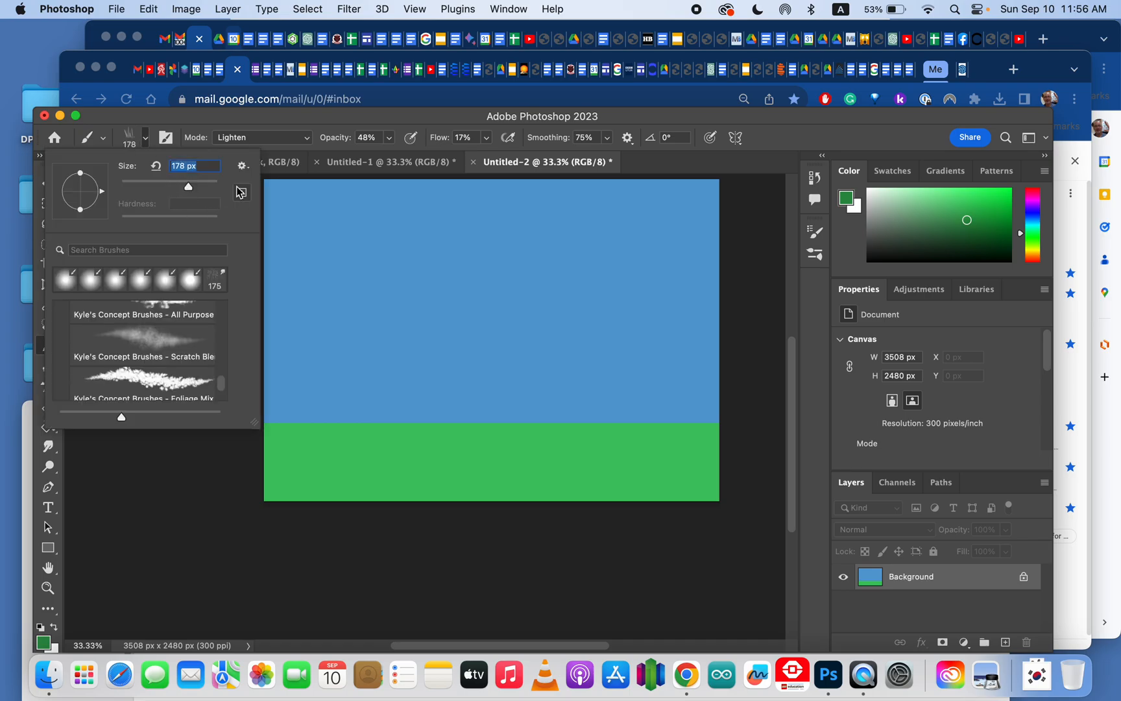
{"action": "left_click", "coordinate": [253, 138]}
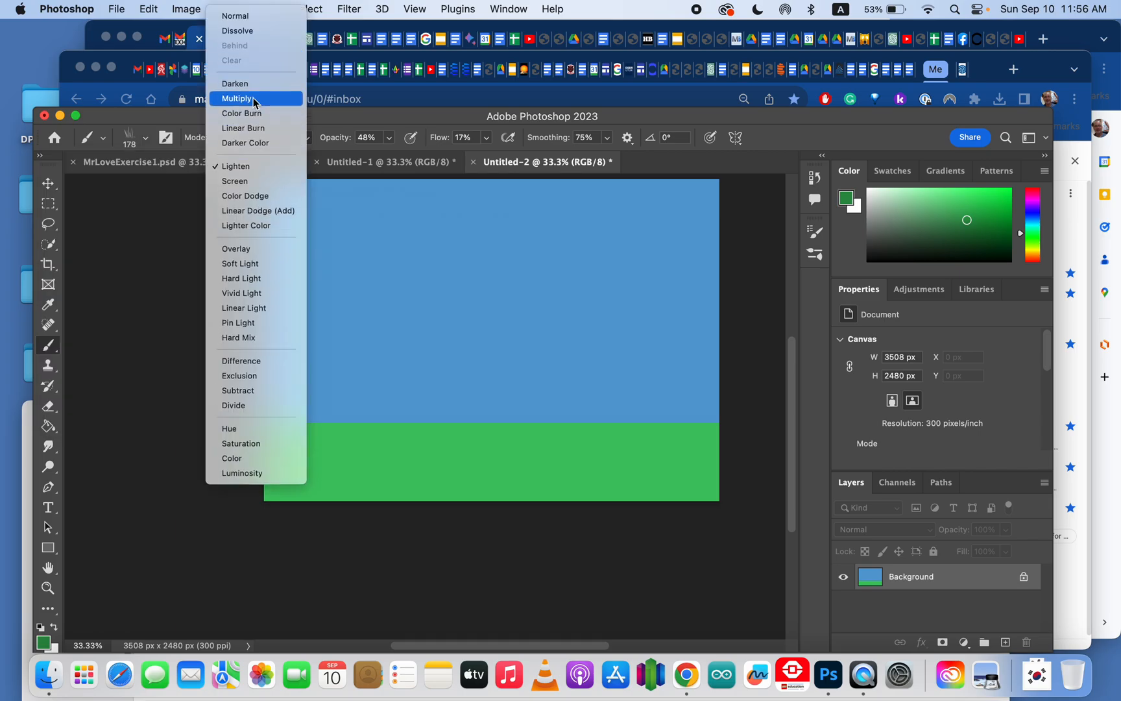
{"action": "left_click", "coordinate": [253, 19]}
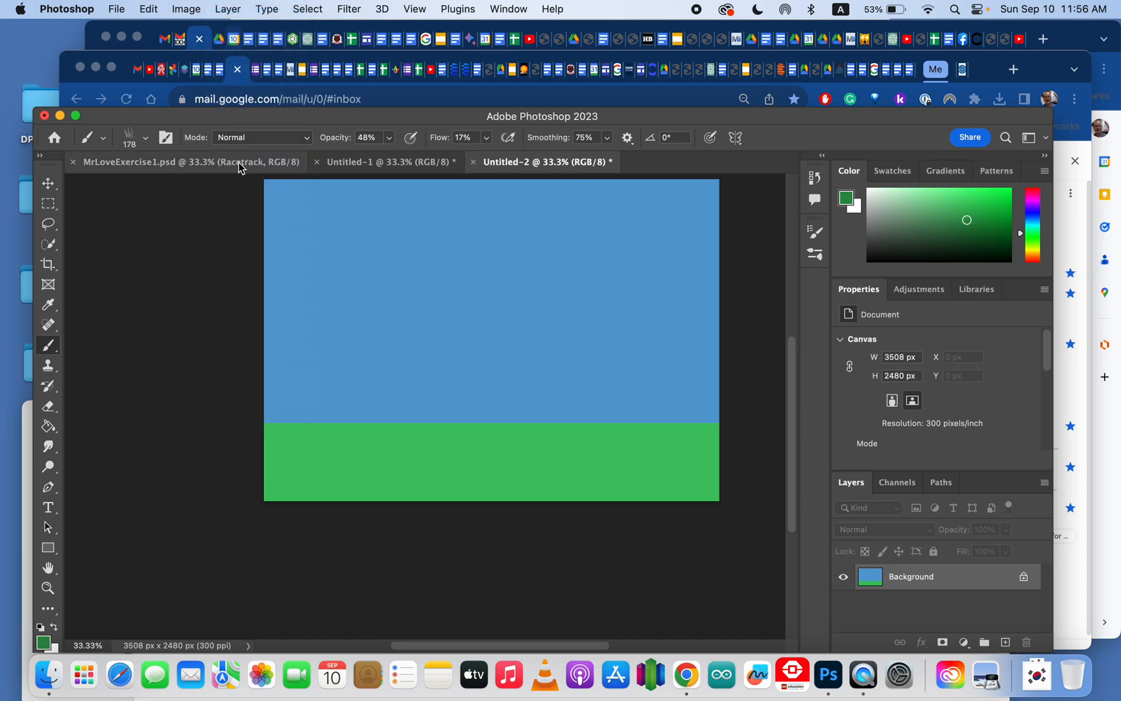
Step: Set opacity to 80% and flow to 55%, then brush grass blades along the horizon on the left
{"action": "left_click", "coordinate": [389, 138]}
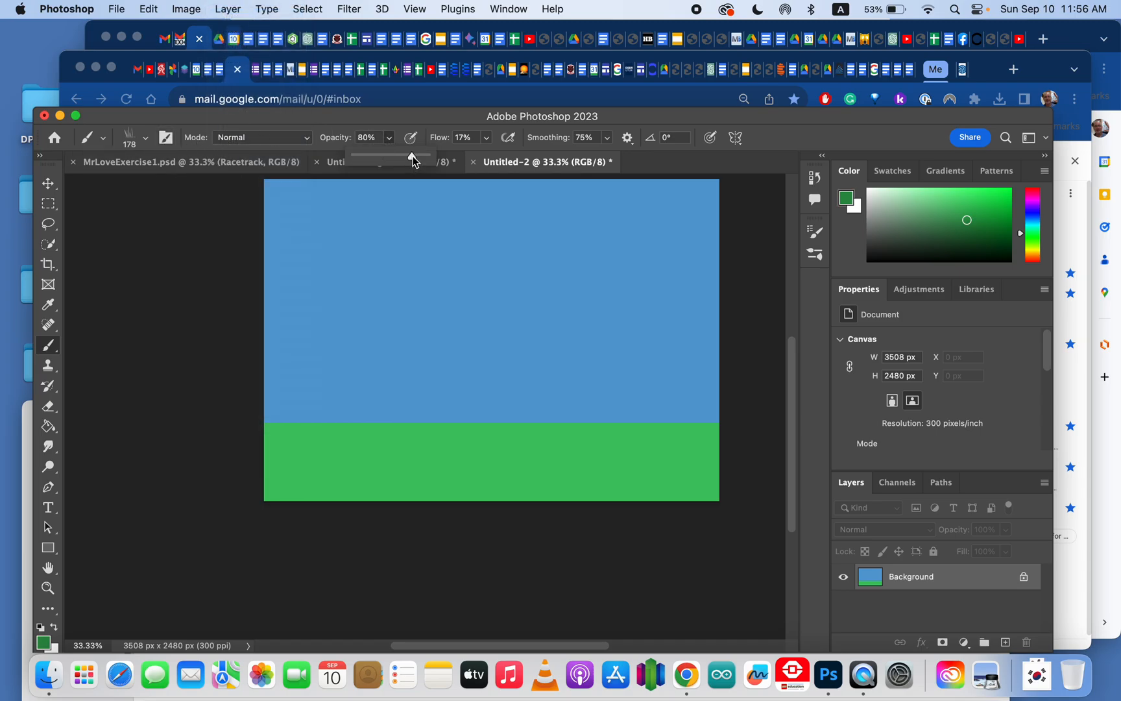
{"action": "left_click", "coordinate": [486, 139]}
{"action": "left_click_drag", "start_coordinate": [486, 156], "coordinate": [514, 155]}
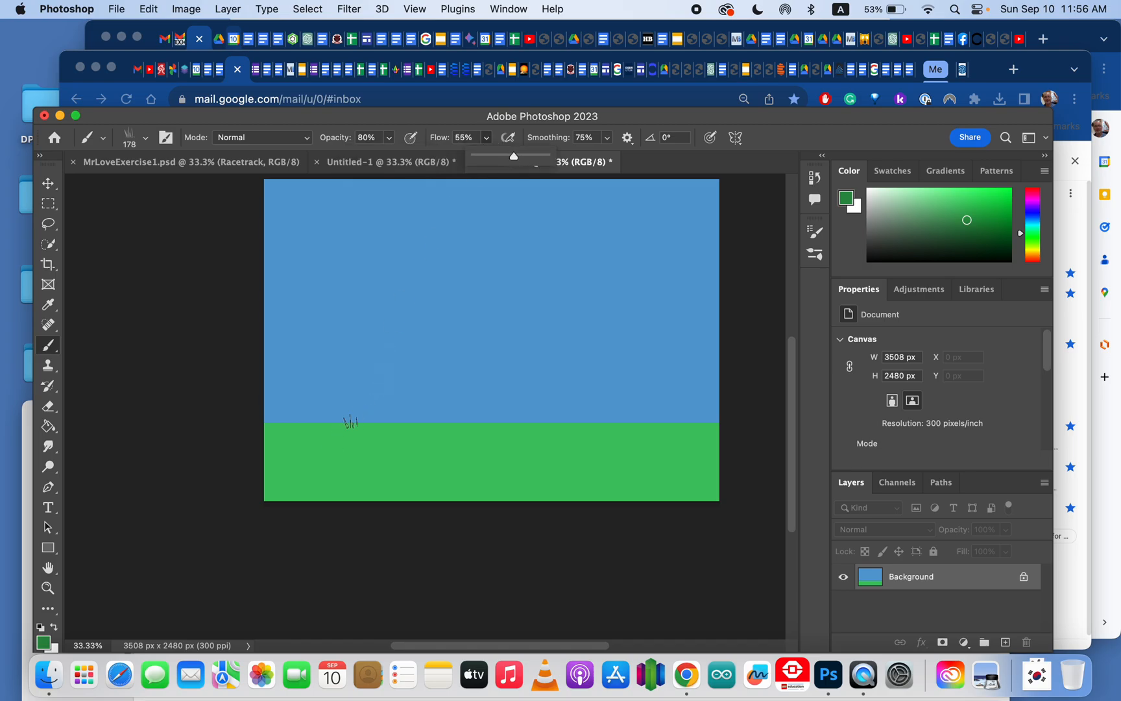
{"action": "left_click_drag", "start_coordinate": [353, 422], "coordinate": [346, 449]}
{"action": "mouse_move", "coordinate": [384, 392]}
{"action": "left_mouse_down"}
{"action": "mouse_move", "coordinate": [362, 462]}
{"action": "mouse_move", "coordinate": [346, 467]}
{"action": "mouse_move", "coordinate": [371, 380]}
{"action": "mouse_move", "coordinate": [326, 441]}
{"action": "mouse_move", "coordinate": [340, 386]}
{"action": "mouse_move", "coordinate": [335, 429]}
{"action": "mouse_move", "coordinate": [361, 441]}
{"action": "mouse_move", "coordinate": [375, 412]}
{"action": "mouse_move", "coordinate": [371, 445]}
{"action": "mouse_move", "coordinate": [380, 417]}
{"action": "mouse_move", "coordinate": [367, 411]}
{"action": "mouse_move", "coordinate": [360, 448]}
{"action": "mouse_move", "coordinate": [377, 425]}
{"action": "mouse_move", "coordinate": [364, 415]}
{"action": "mouse_move", "coordinate": [335, 429]}
{"action": "mouse_move", "coordinate": [331, 451]}
{"action": "mouse_move", "coordinate": [352, 407]}
{"action": "mouse_move", "coordinate": [343, 443]}
{"action": "mouse_move", "coordinate": [328, 443]}
{"action": "mouse_move", "coordinate": [318, 411]}
{"action": "mouse_move", "coordinate": [300, 460]}
{"action": "mouse_move", "coordinate": [317, 414]}
{"action": "mouse_move", "coordinate": [299, 457]}
{"action": "mouse_move", "coordinate": [318, 417]}
{"action": "mouse_move", "coordinate": [317, 441]}
{"action": "left_mouse_up"}
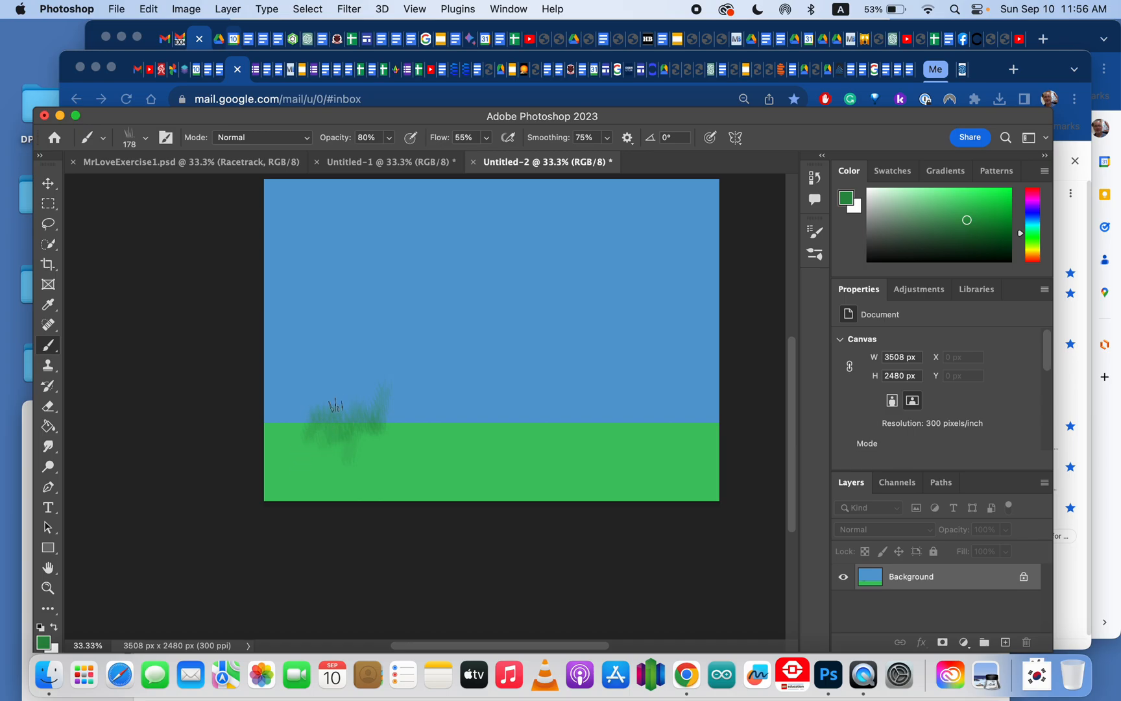
Step: Raise the opacity to 100% and brush more grass at the left of the horizon
{"action": "left_click", "coordinate": [390, 139]}
{"action": "left_click", "coordinate": [406, 158]}
{"action": "mouse_move", "coordinate": [336, 444]}
{"action": "left_mouse_down"}
{"action": "mouse_move", "coordinate": [301, 427]}
{"action": "mouse_move", "coordinate": [281, 456]}
{"action": "left_mouse_up"}
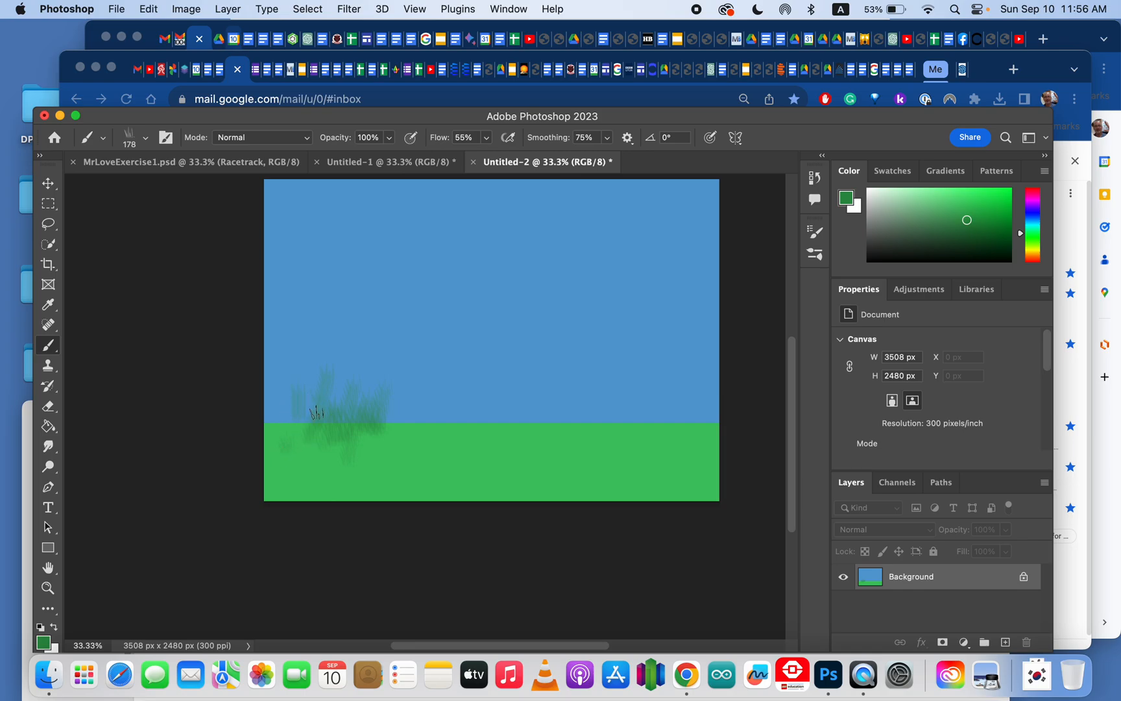
Step: Raise the flow to 98% and paint denser grass tufts along the horizon
{"action": "left_click", "coordinate": [486, 138]}
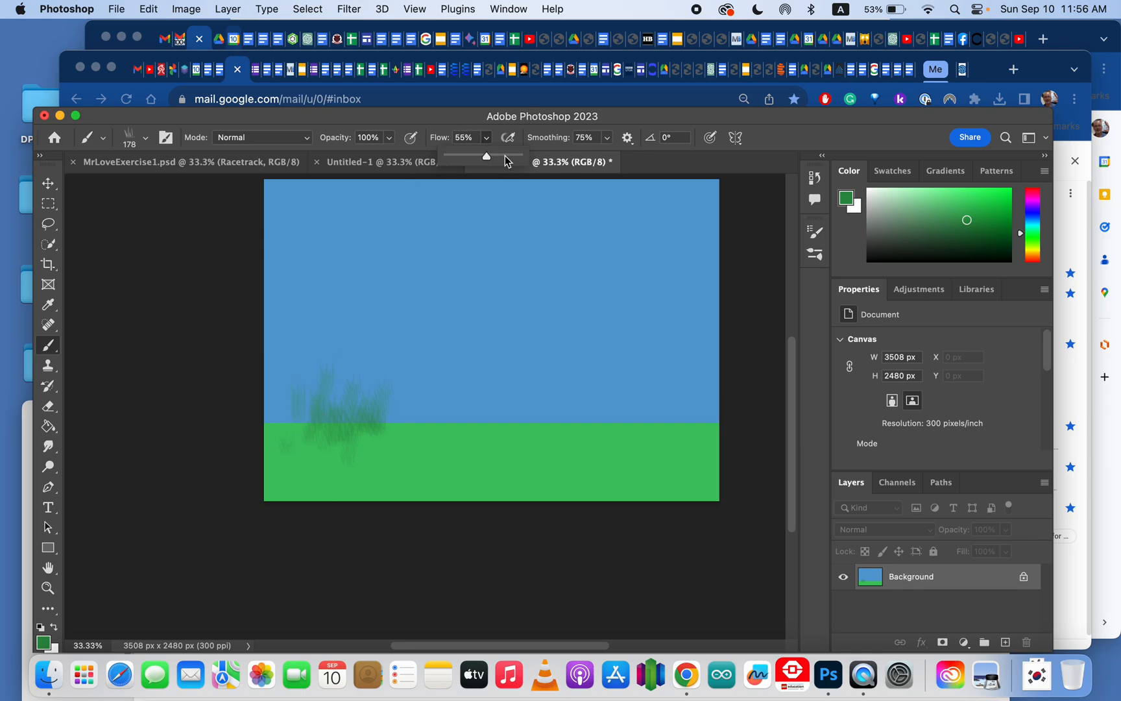
{"action": "mouse_move", "coordinate": [366, 393]}
{"action": "left_mouse_down"}
{"action": "mouse_move", "coordinate": [359, 453]}
{"action": "mouse_move", "coordinate": [389, 411]}
{"action": "mouse_move", "coordinate": [383, 479]}
{"action": "mouse_move", "coordinate": [408, 431]}
{"action": "mouse_move", "coordinate": [388, 452]}
{"action": "left_mouse_up"}
{"action": "mouse_move", "coordinate": [419, 408]}
{"action": "left_mouse_down"}
{"action": "mouse_move", "coordinate": [408, 431]}
{"action": "mouse_move", "coordinate": [390, 405]}
{"action": "mouse_move", "coordinate": [420, 446]}
{"action": "left_mouse_up"}
Step: Zoom in to 50% on the grass strokes at the horizon
{"action": "scroll", "coordinate": [383, 441], "scroll_direction": "down", "scroll_amount": 1}
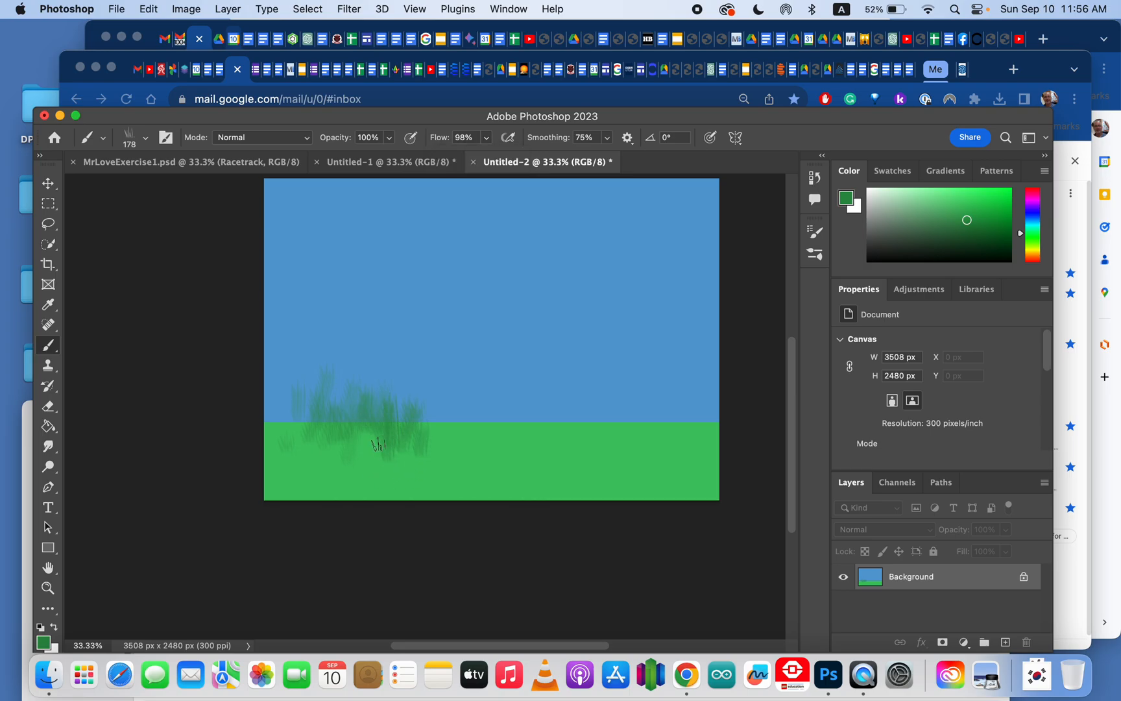
{"action": "left_click", "coordinate": [48, 587]}
{"action": "left_click", "coordinate": [376, 415]}
{"action": "left_click", "coordinate": [375, 416]}
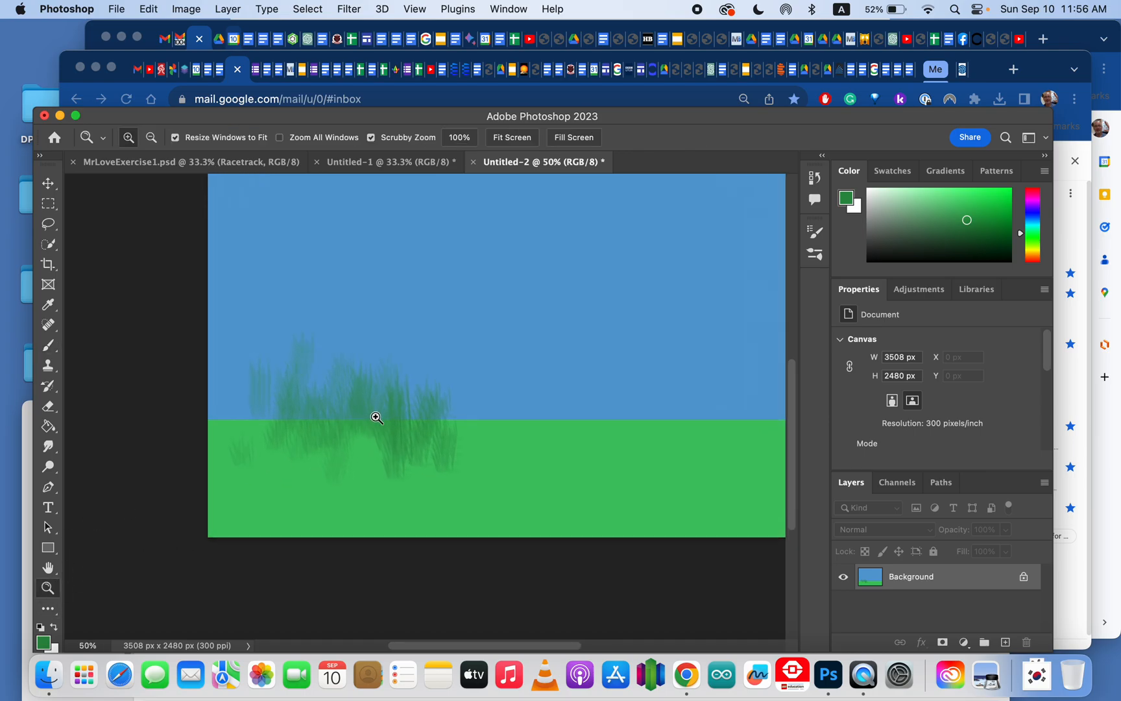
Step: Try the KYLE Ultimate Charcoal Pencil 25px brush, drawing two thin dark strokes through the grass at the horizon
{"action": "left_click", "coordinate": [376, 416]}
{"action": "left_click", "coordinate": [376, 415]}
{"action": "left_click_drag", "start_coordinate": [433, 393], "coordinate": [474, 445]}
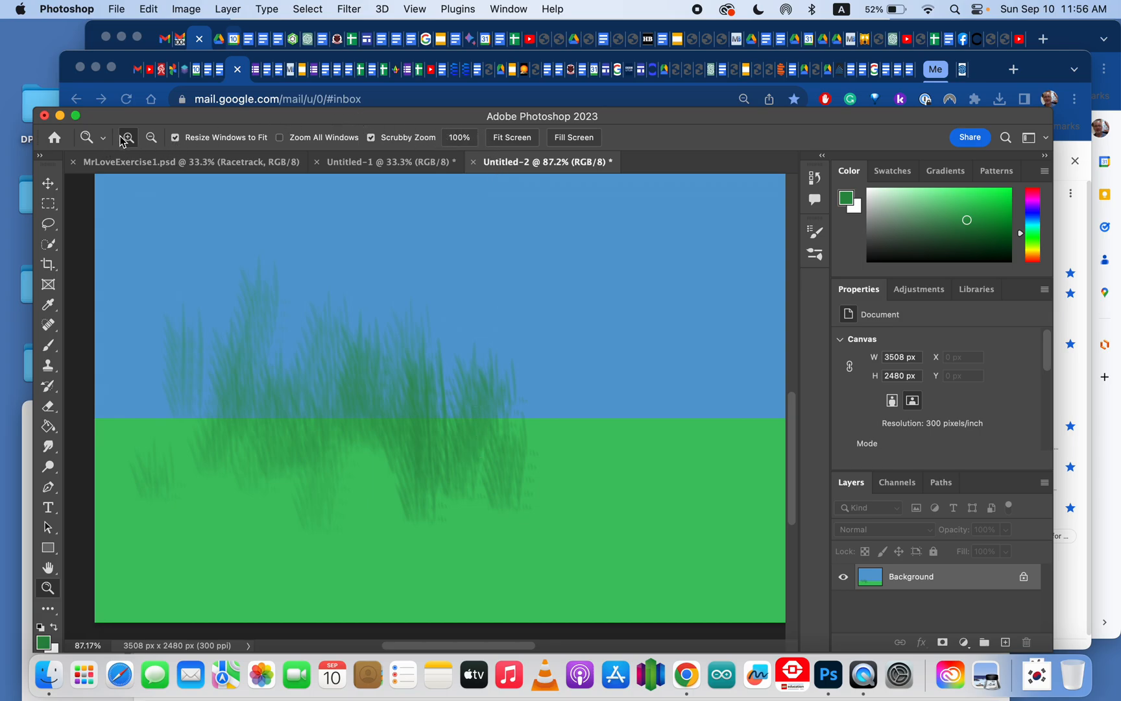
{"action": "left_click", "coordinate": [49, 345]}
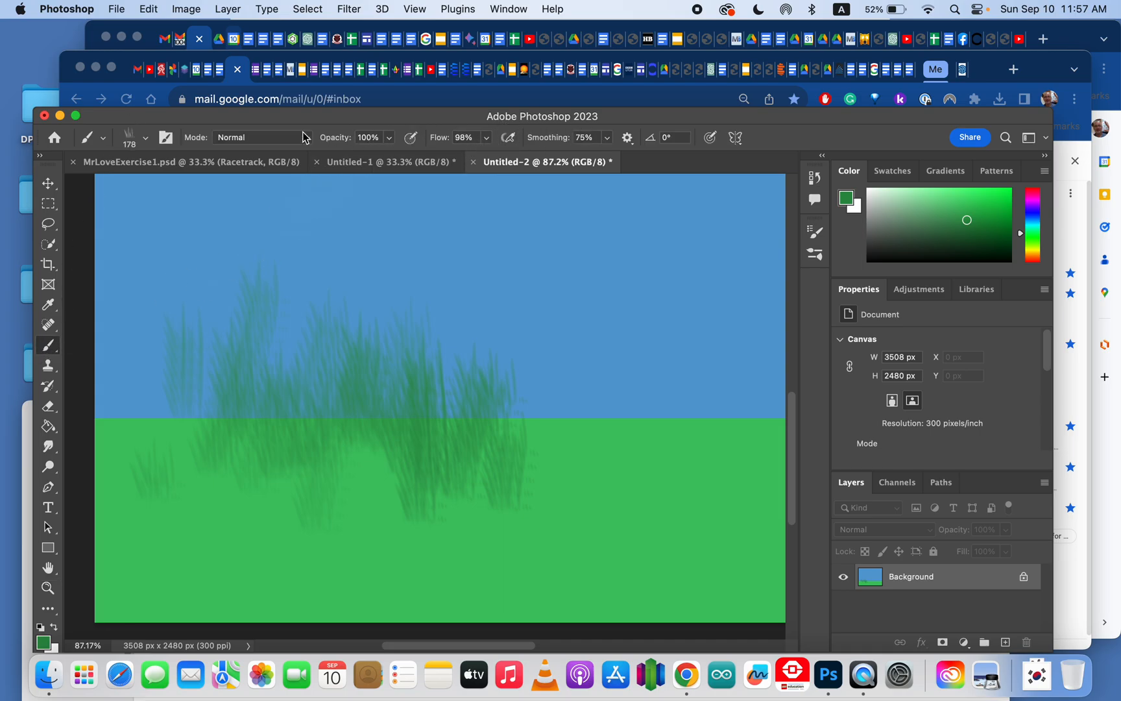
{"action": "left_click", "coordinate": [104, 140]}
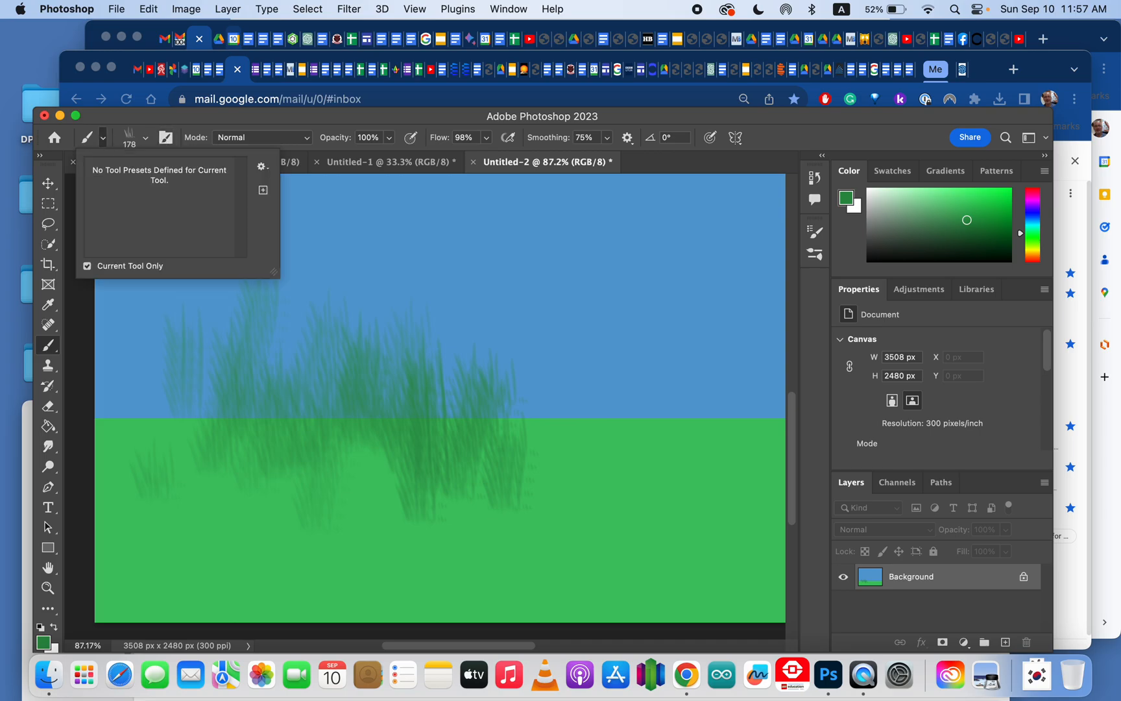
{"action": "left_click", "coordinate": [105, 140]}
{"action": "left_click", "coordinate": [146, 138]}
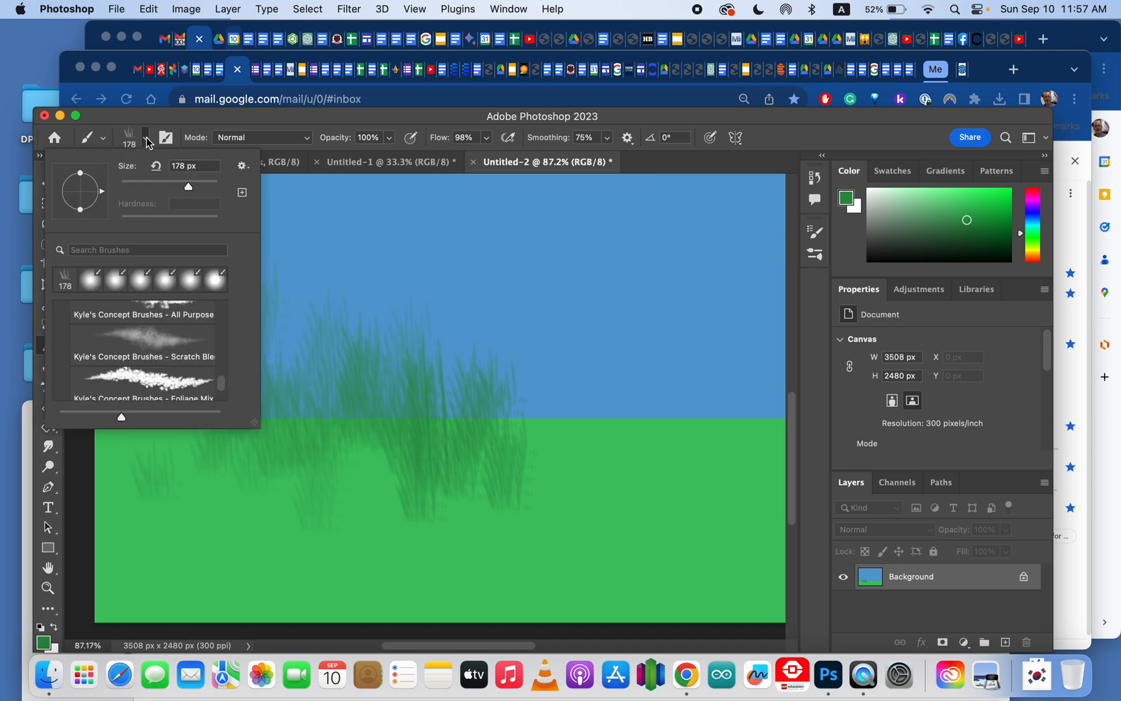
{"action": "left_click_drag", "start_coordinate": [190, 187], "coordinate": [200, 187]}
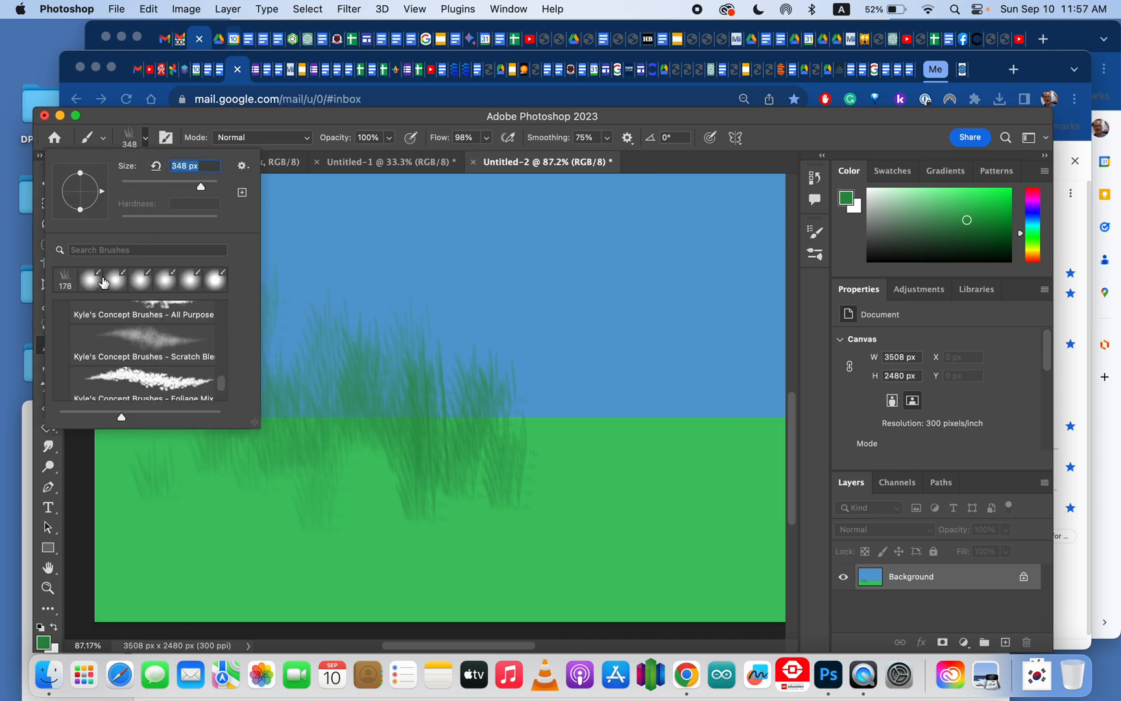
{"action": "scroll", "coordinate": [128, 326], "scroll_direction": "up", "scroll_amount": 5}
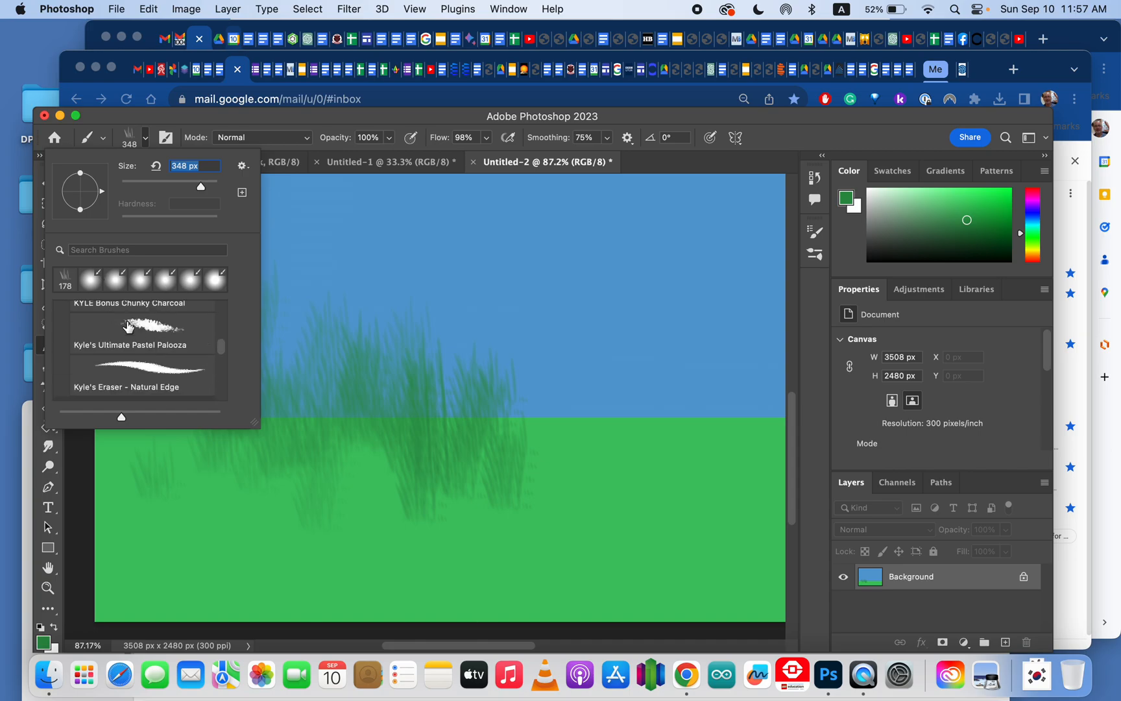
{"action": "scroll", "coordinate": [139, 340], "scroll_direction": "up", "scroll_amount": 2}
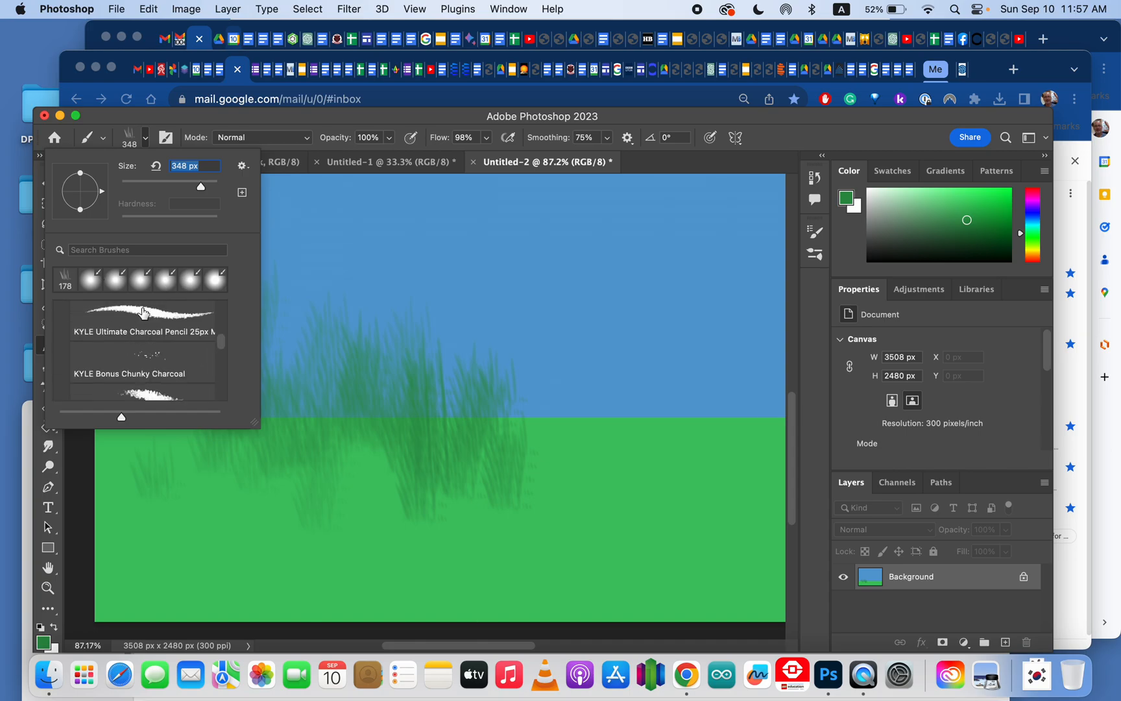
{"action": "left_click", "coordinate": [142, 310]}
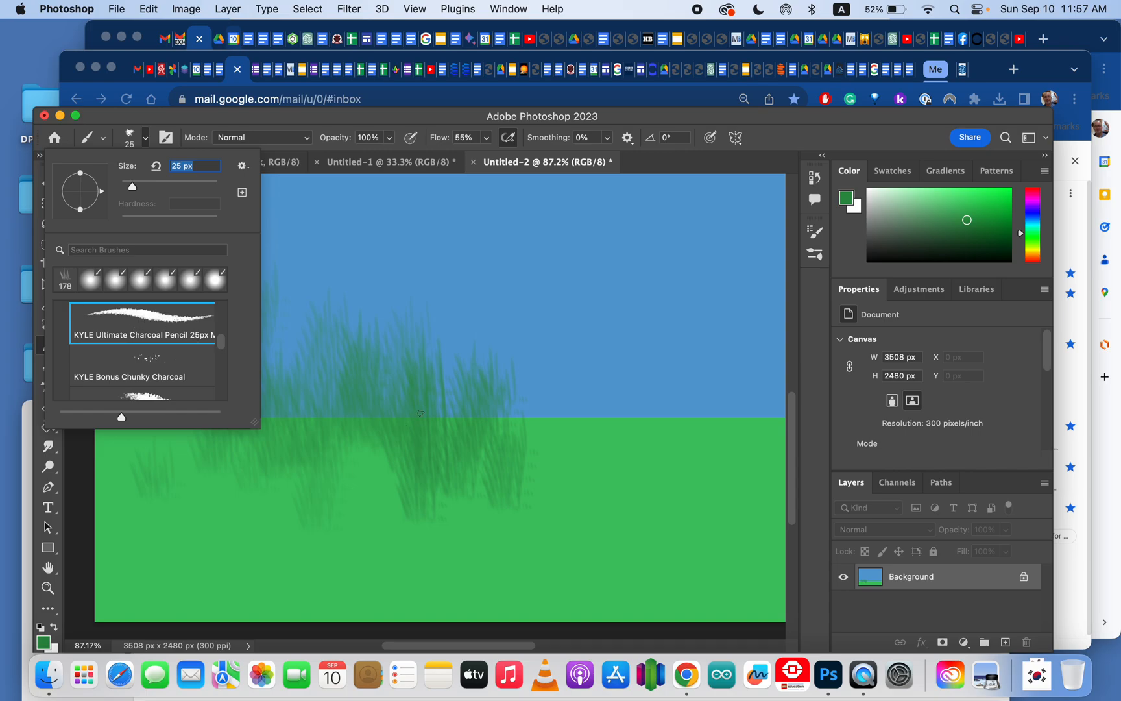
{"action": "left_click", "coordinate": [425, 388]}
{"action": "left_click_drag", "start_coordinate": [391, 426], "coordinate": [379, 490]}
{"action": "left_click_drag", "start_coordinate": [432, 405], "coordinate": [395, 488]}
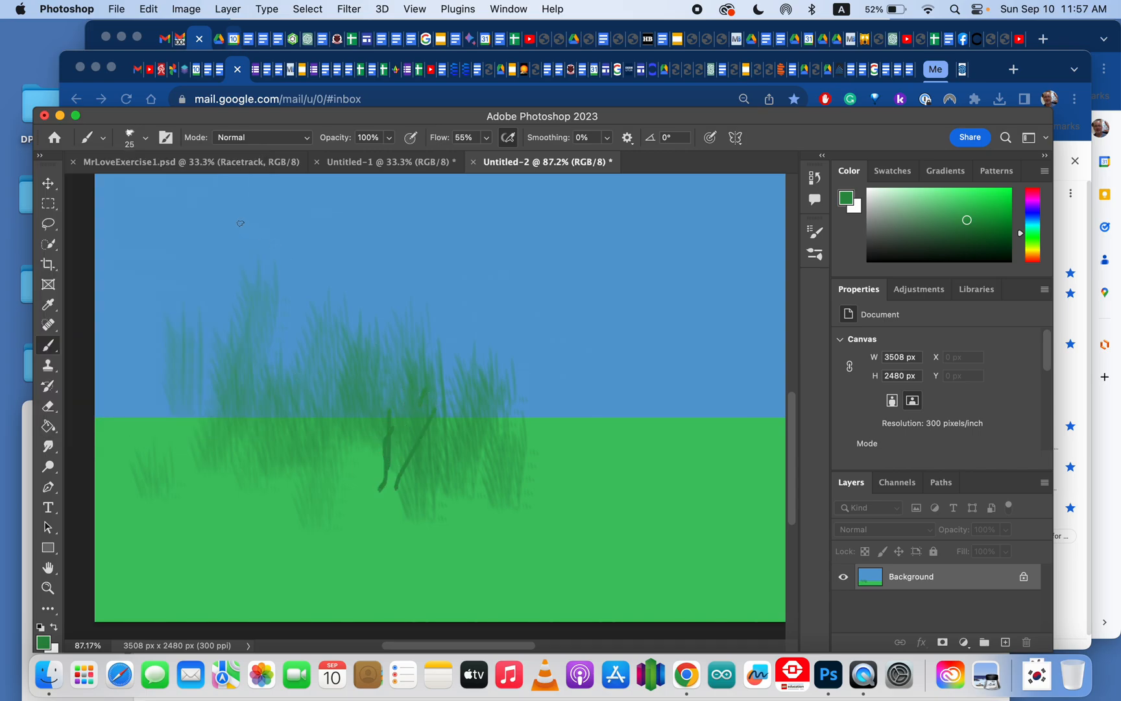
Step: Switch back to the 178 grass brush, set its size to 396 px, and brush a broad band of grass across the horizon
{"action": "left_click", "coordinate": [146, 140]}
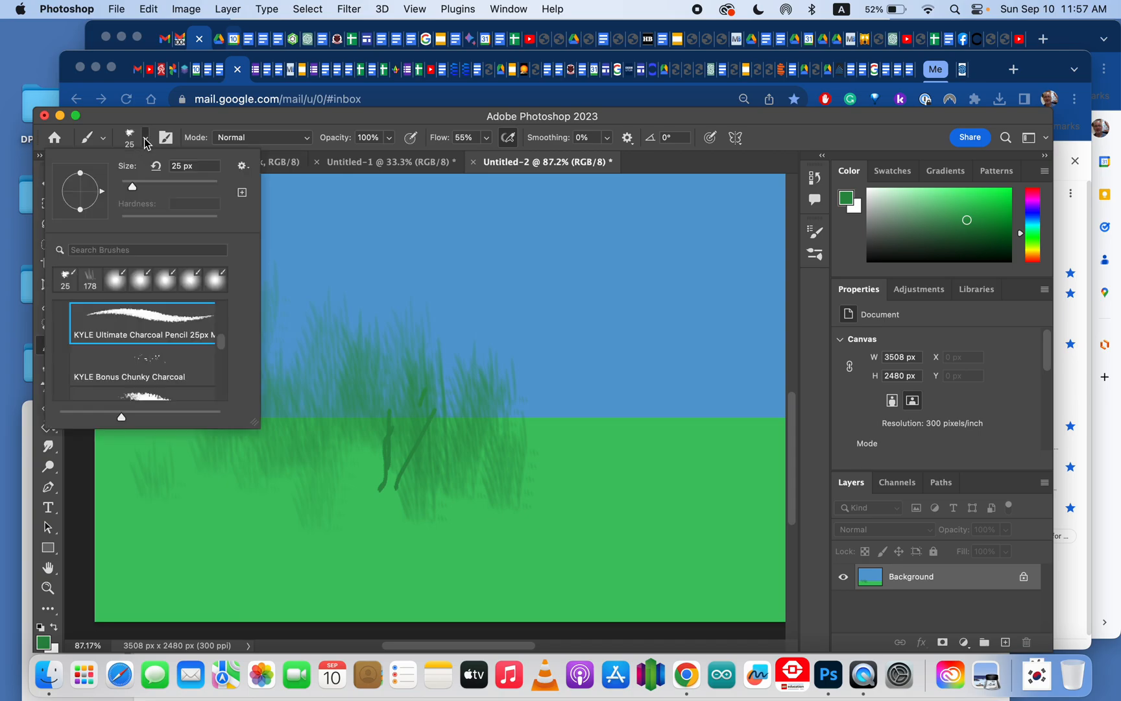
{"action": "left_click", "coordinate": [146, 140]}
{"action": "left_click", "coordinate": [146, 140]}
{"action": "scroll", "coordinate": [146, 344], "scroll_direction": "down", "scroll_amount": 6}
{"action": "left_click", "coordinate": [89, 281]}
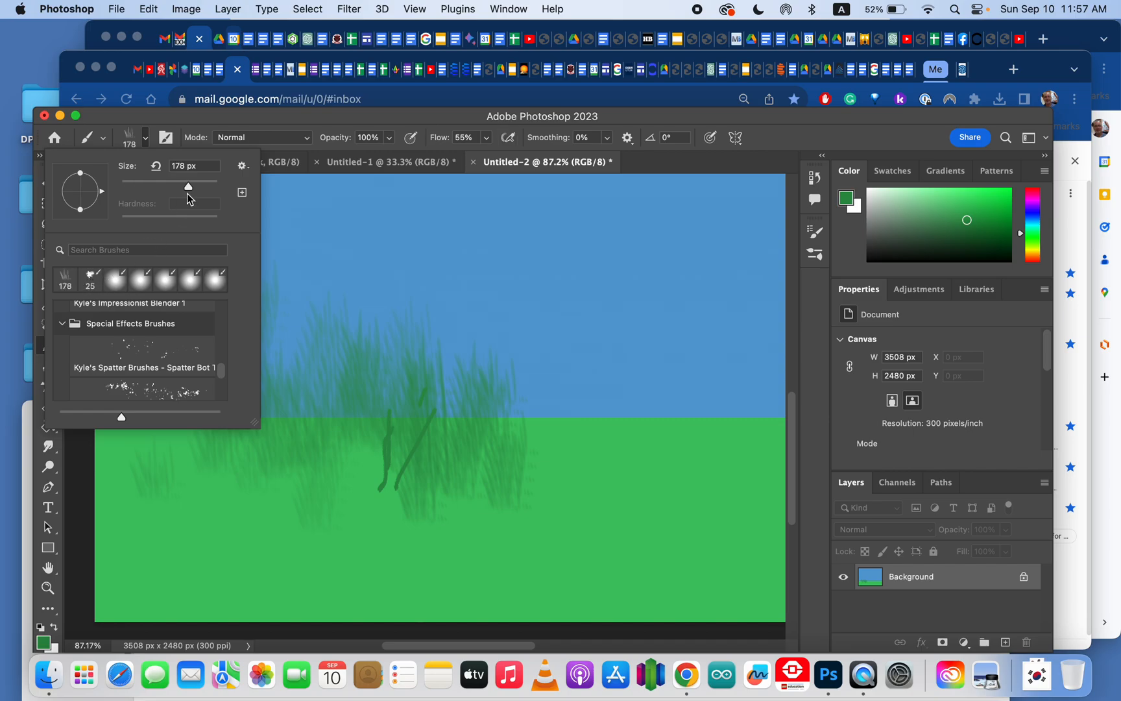
{"action": "left_click_drag", "start_coordinate": [189, 189], "coordinate": [205, 188]}
{"action": "left_click", "coordinate": [389, 415]}
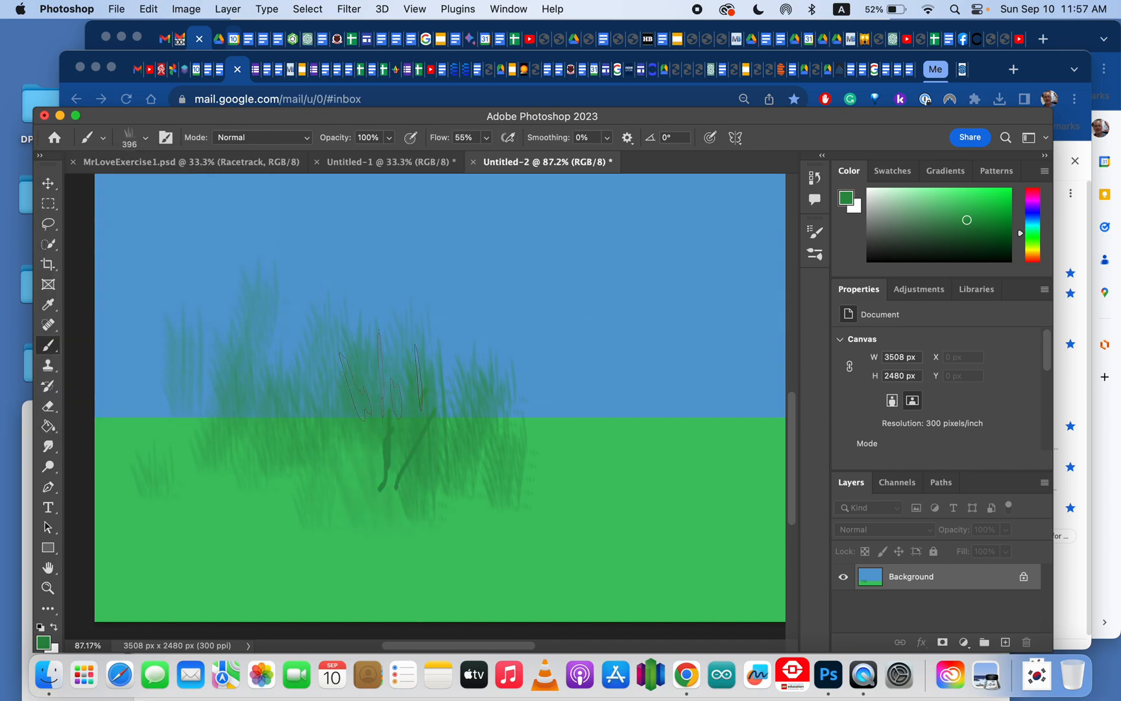
{"action": "mouse_move", "coordinate": [389, 425]}
{"action": "left_mouse_down"}
{"action": "mouse_move", "coordinate": [397, 449]}
{"action": "mouse_move", "coordinate": [478, 403]}
{"action": "mouse_move", "coordinate": [475, 473]}
{"action": "mouse_move", "coordinate": [576, 368]}
{"action": "mouse_move", "coordinate": [551, 448]}
{"action": "mouse_move", "coordinate": [542, 421]}
{"action": "mouse_move", "coordinate": [539, 473]}
{"action": "mouse_move", "coordinate": [560, 408]}
{"action": "mouse_move", "coordinate": [559, 444]}
{"action": "mouse_move", "coordinate": [583, 423]}
{"action": "mouse_move", "coordinate": [633, 423]}
{"action": "mouse_move", "coordinate": [509, 425]}
{"action": "left_mouse_up"}
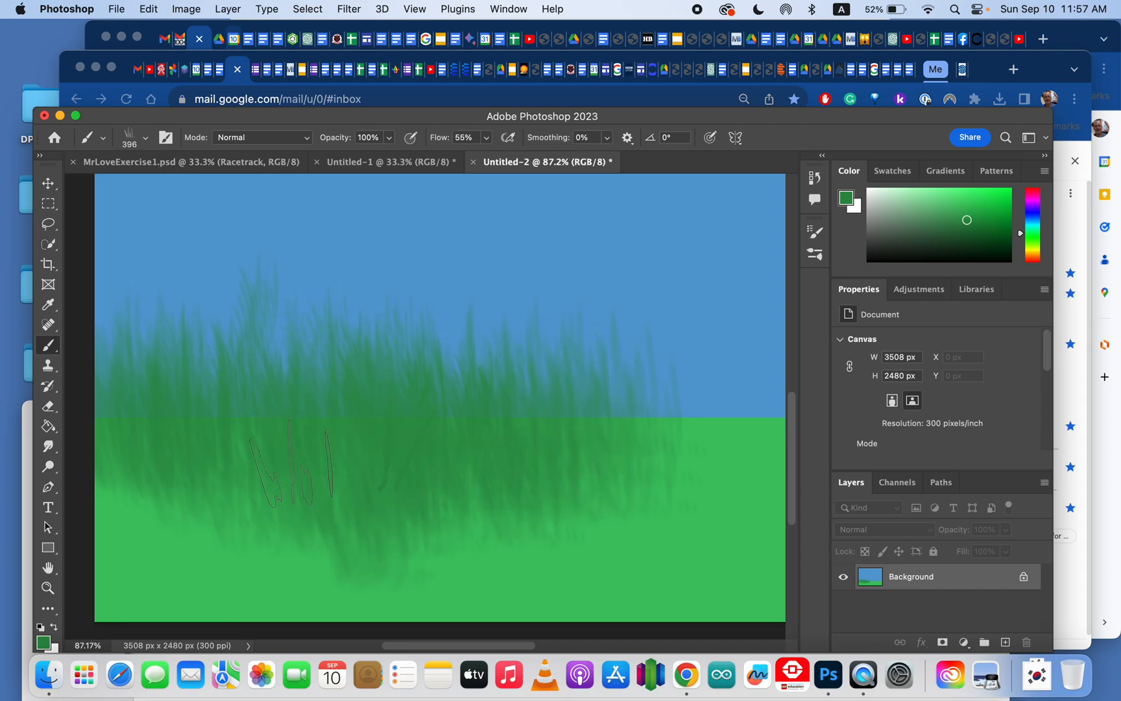
Step: Zoom in and out on the grass, ending with the whole canvas at 25%
{"action": "left_click", "coordinate": [49, 589]}
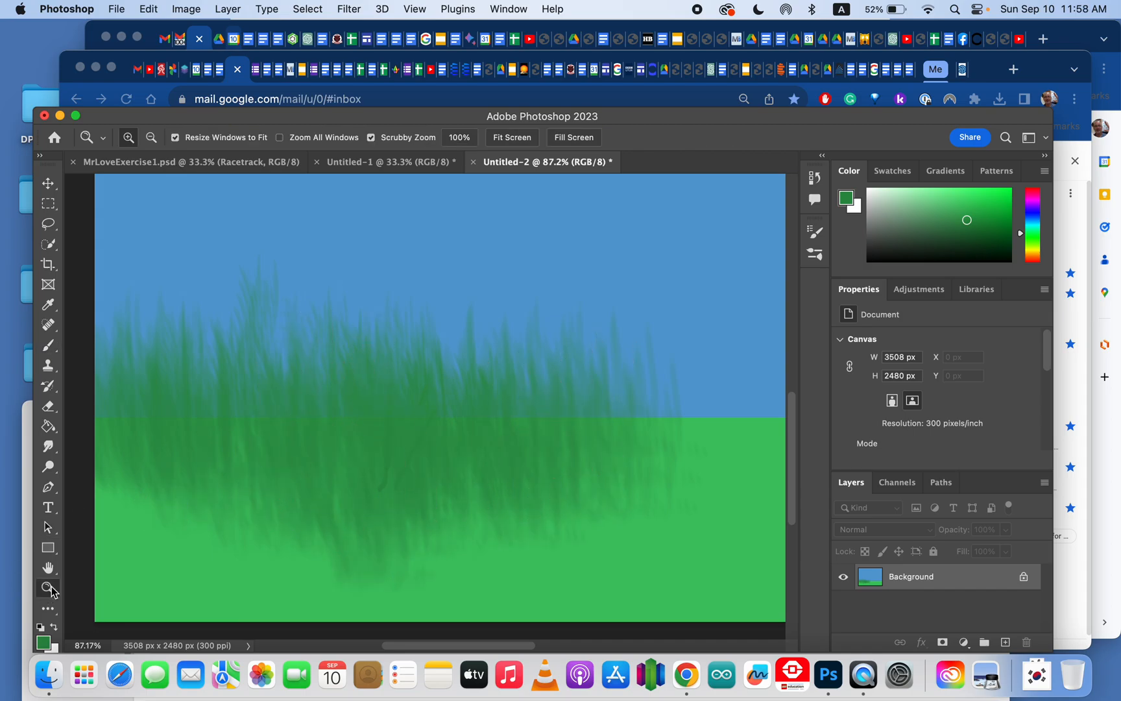
{"action": "left_click", "coordinate": [418, 454]}
{"action": "right_click", "coordinate": [421, 454]}
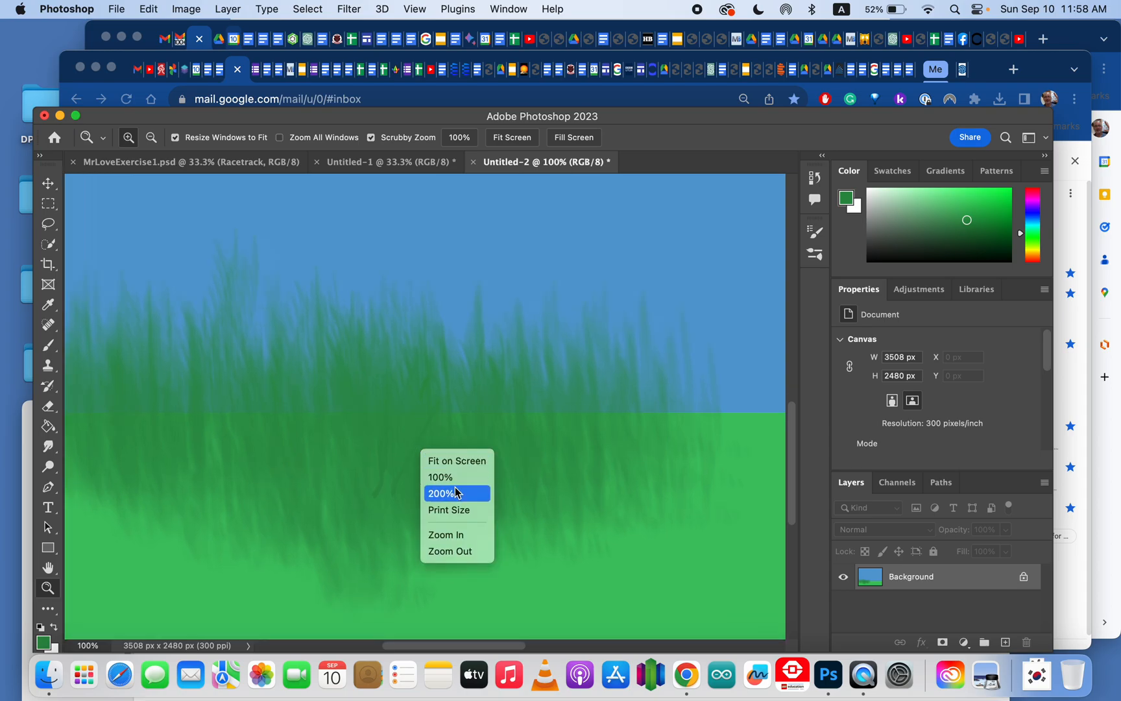
{"action": "left_click", "coordinate": [434, 477]}
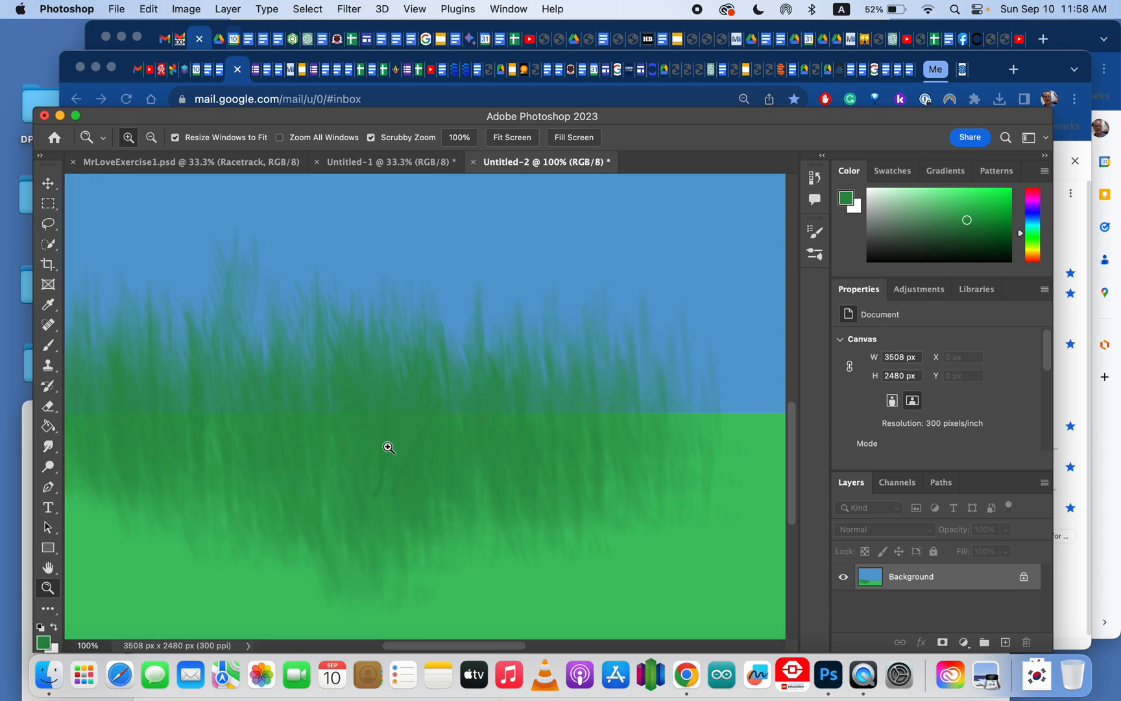
{"action": "right_click", "coordinate": [371, 437]}
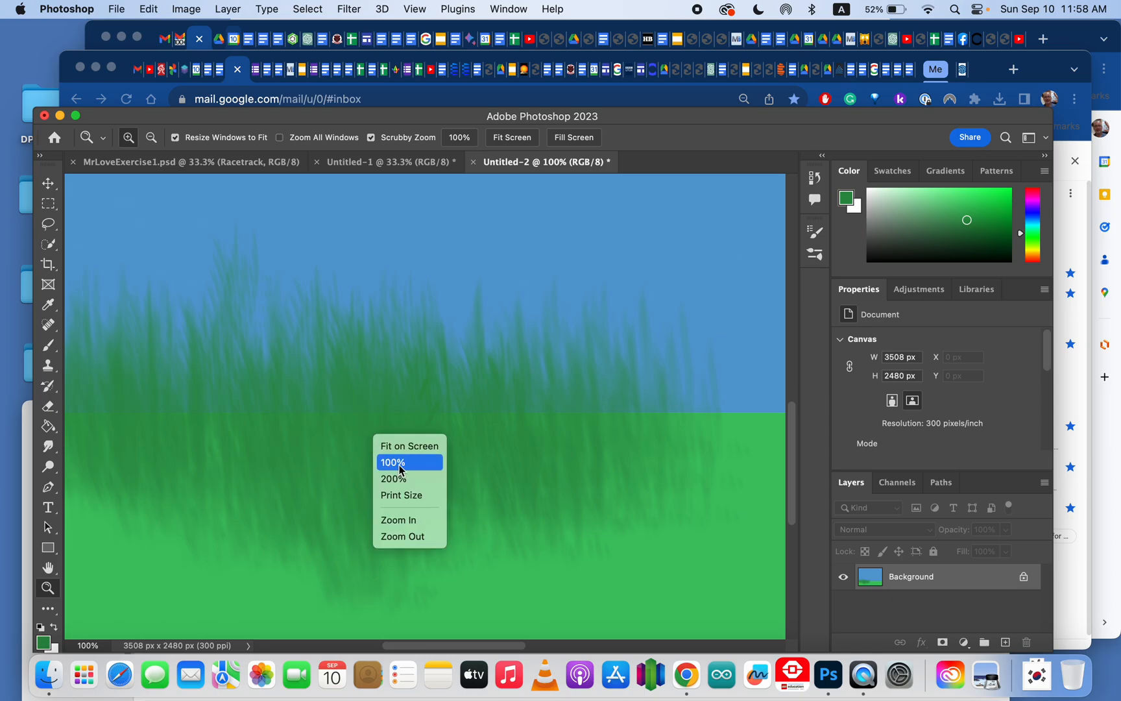
{"action": "left_click", "coordinate": [407, 535]}
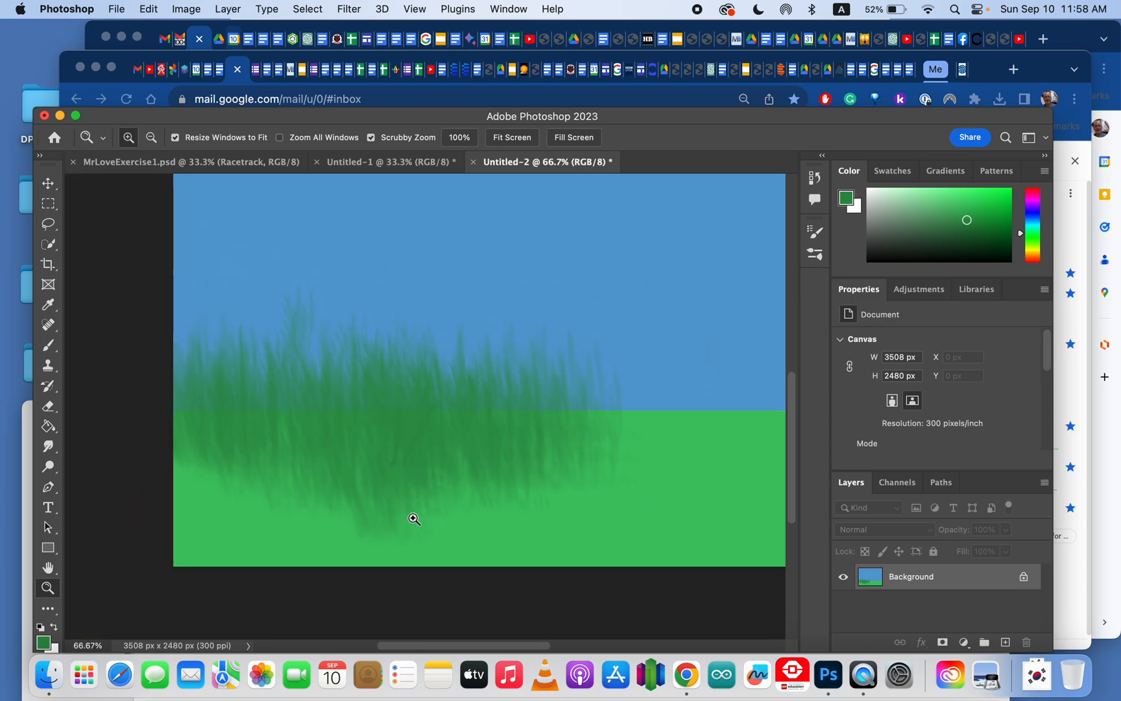
{"action": "scroll", "coordinate": [552, 406], "scroll_direction": "down", "scroll_amount": 2}
{"action": "scroll", "coordinate": [541, 410], "scroll_direction": "up", "scroll_amount": 2}
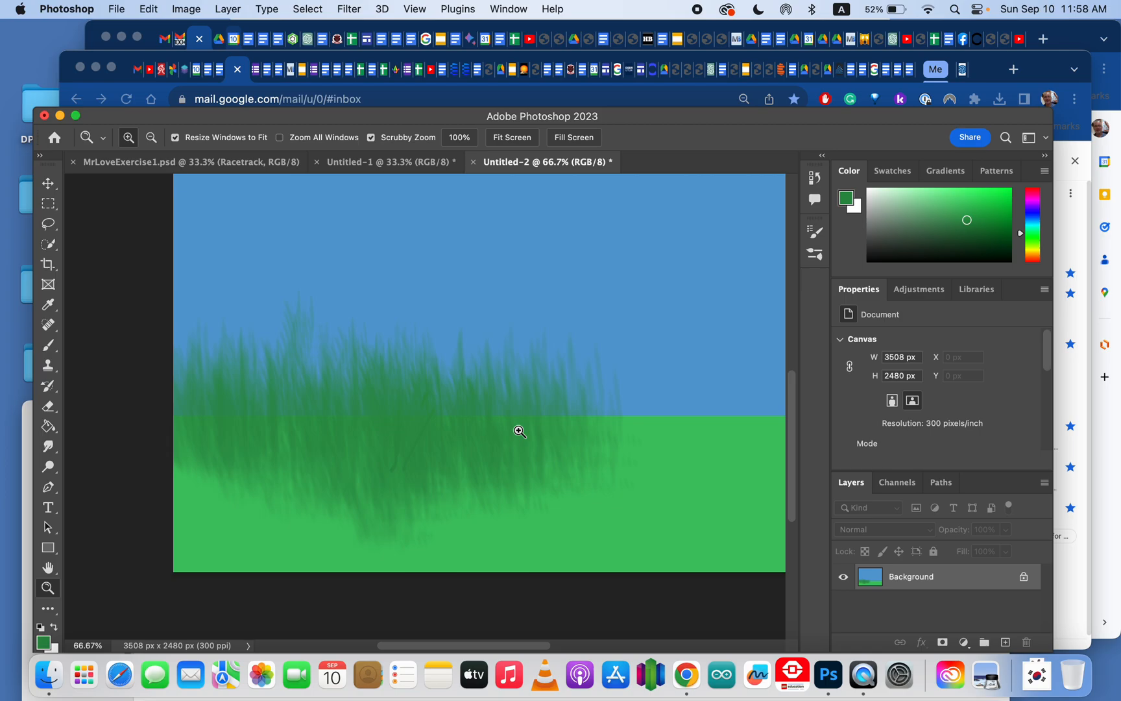
{"action": "left_click", "coordinate": [486, 430], "text": "alt"}
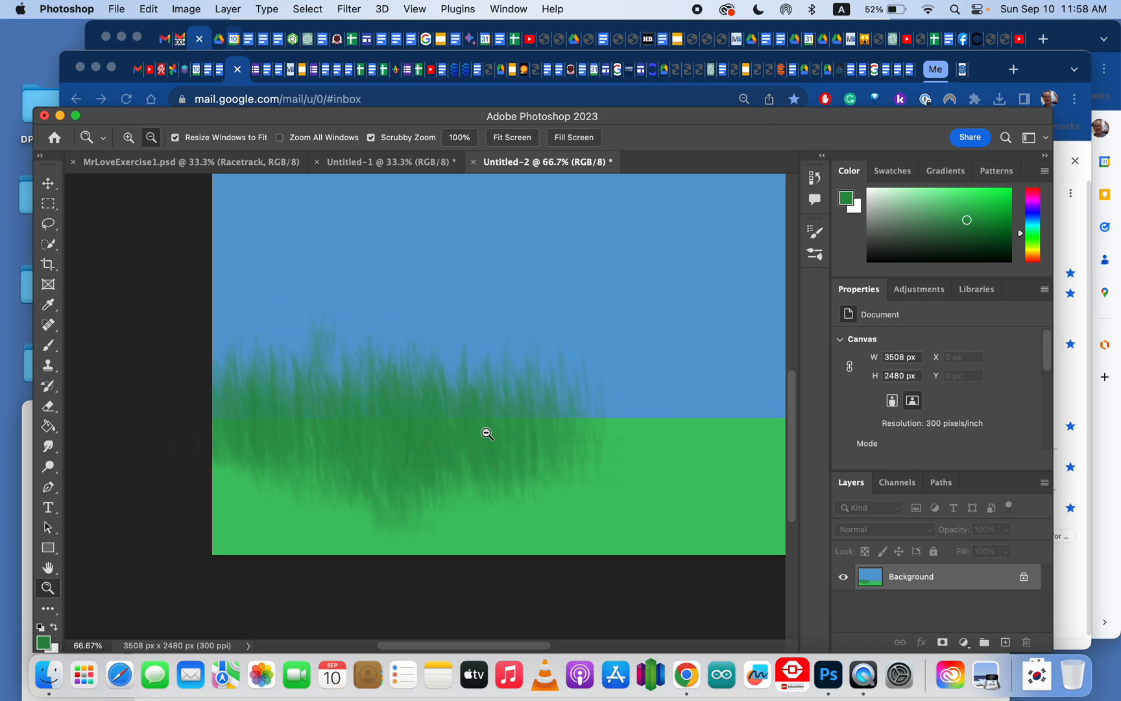
{"action": "left_click", "coordinate": [636, 402], "text": "alt"}
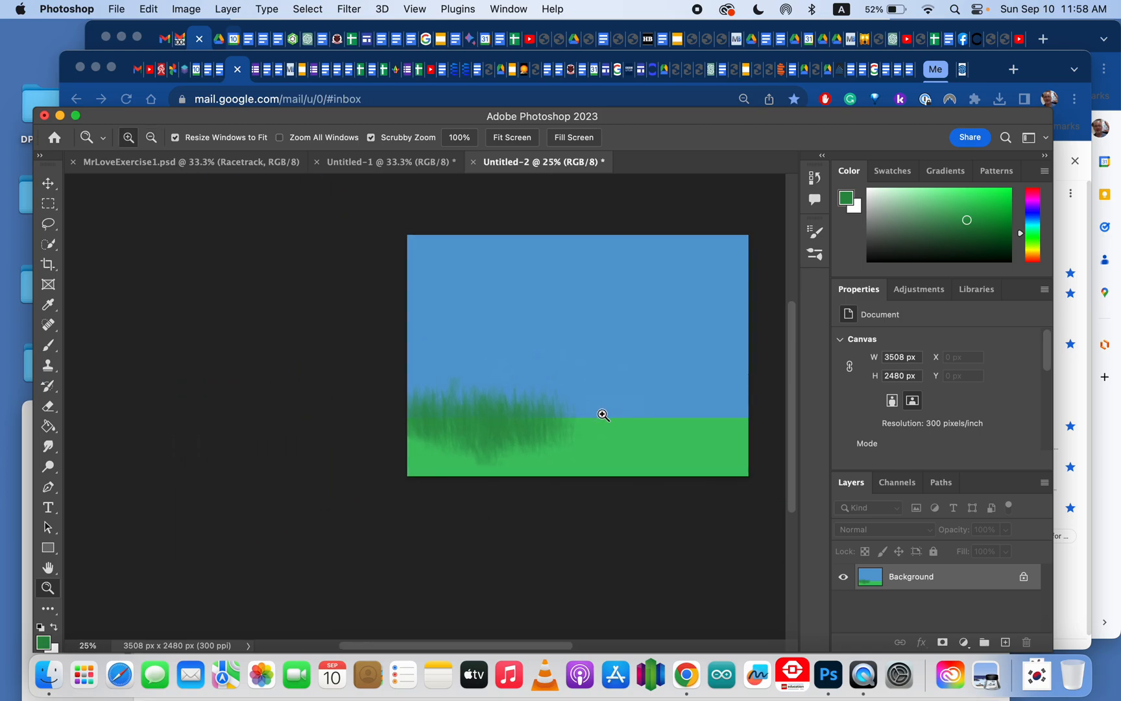